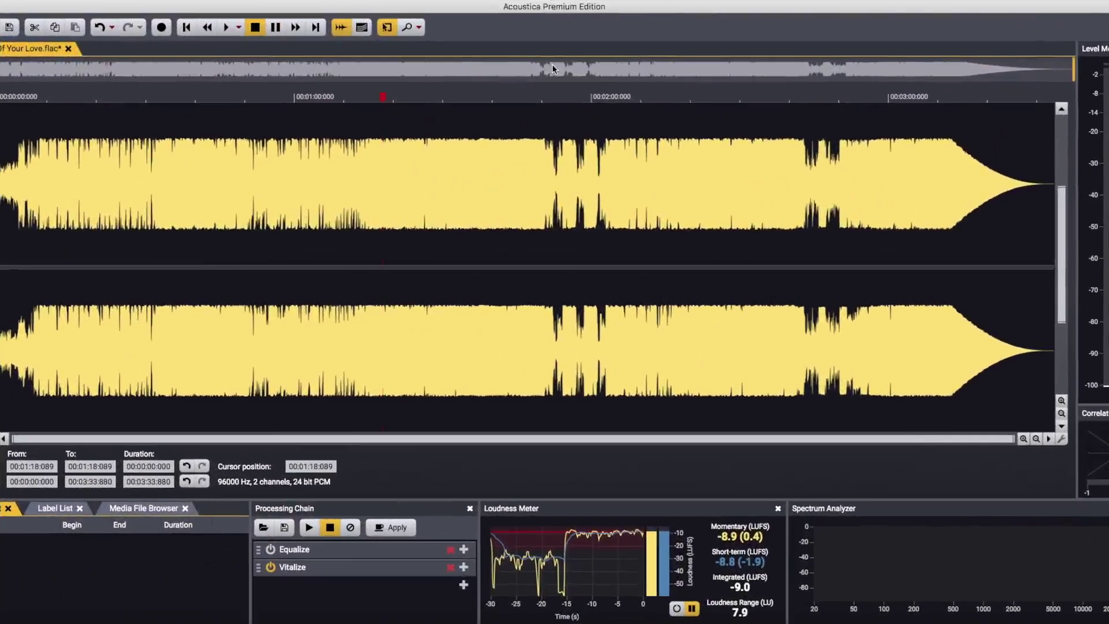
Step: Reset Vitalize to its default curve and lower its Vitalize level to -12.56 dB
double_click(385, 573)
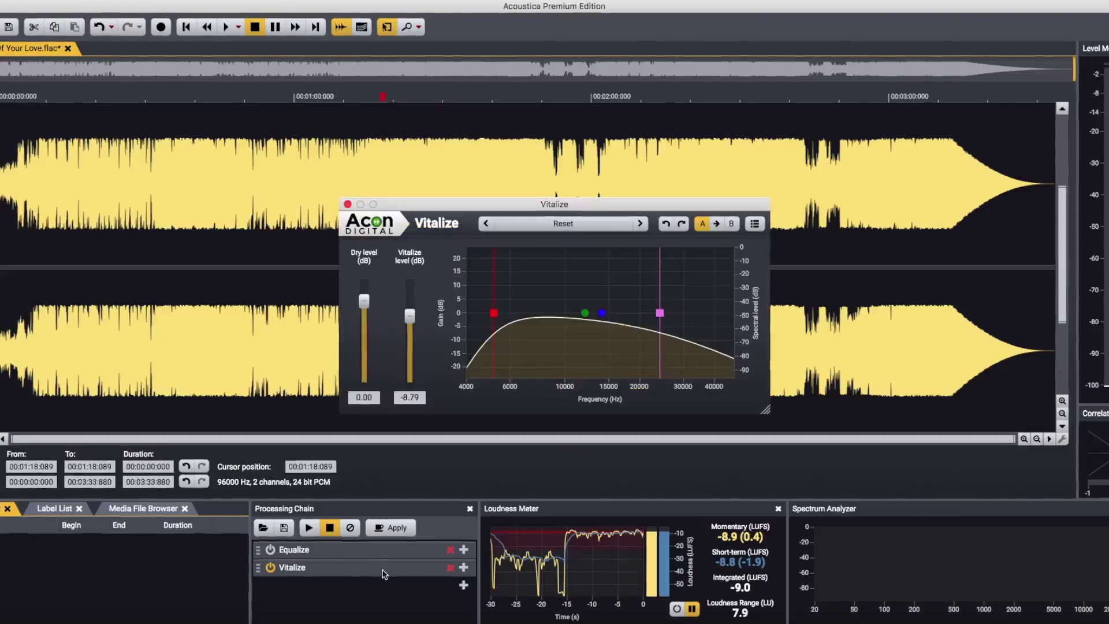
left_click(580, 229)
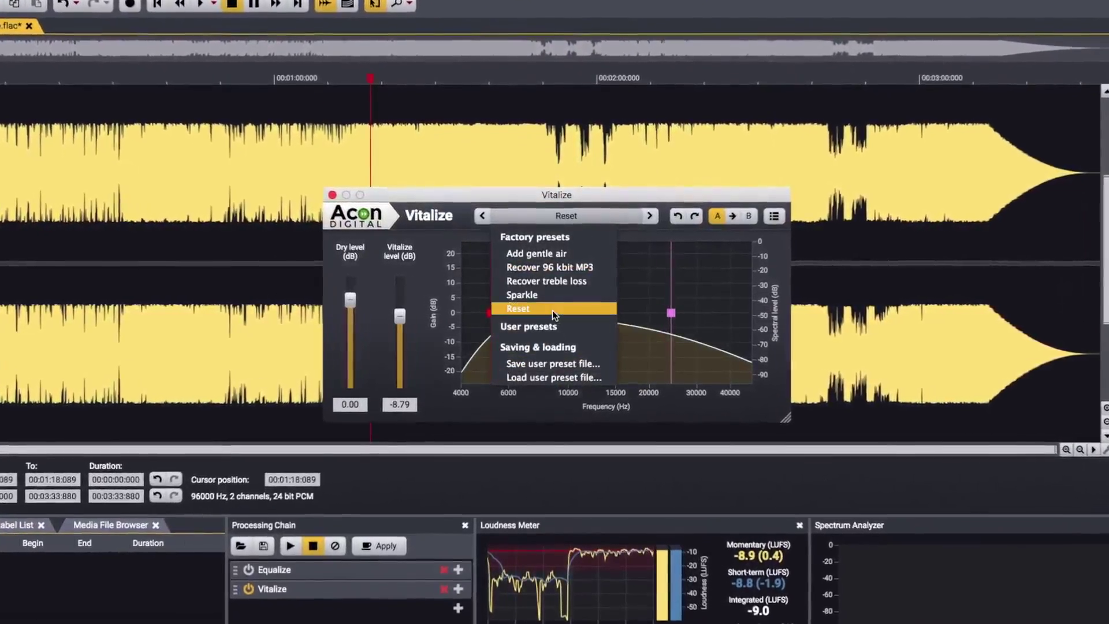
left_click(552, 310)
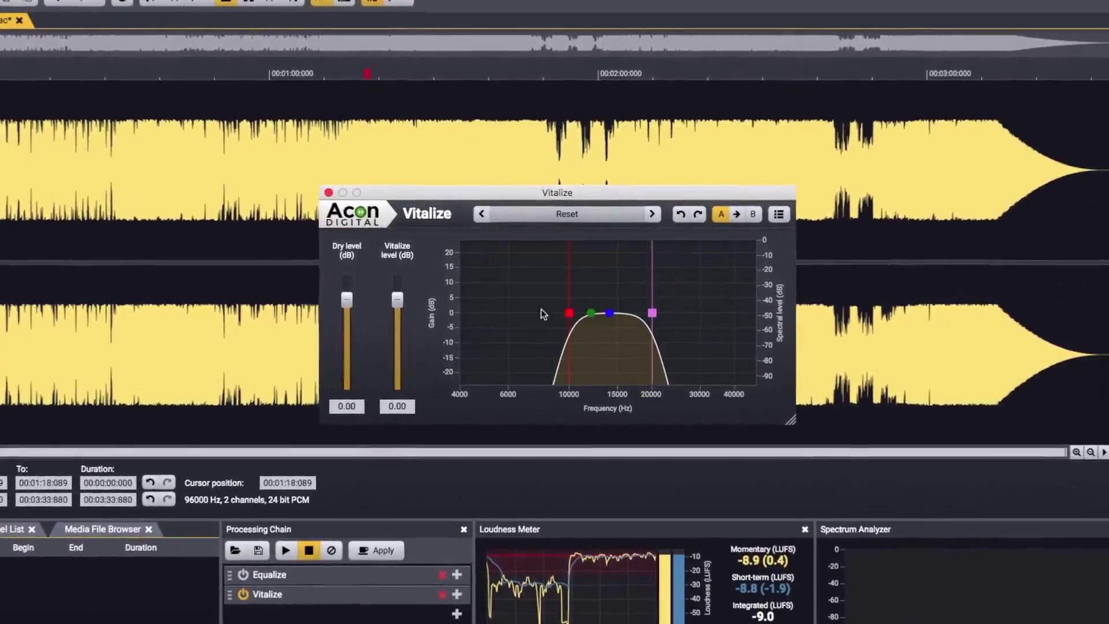
left_click_drag(389, 299, 376, 523)
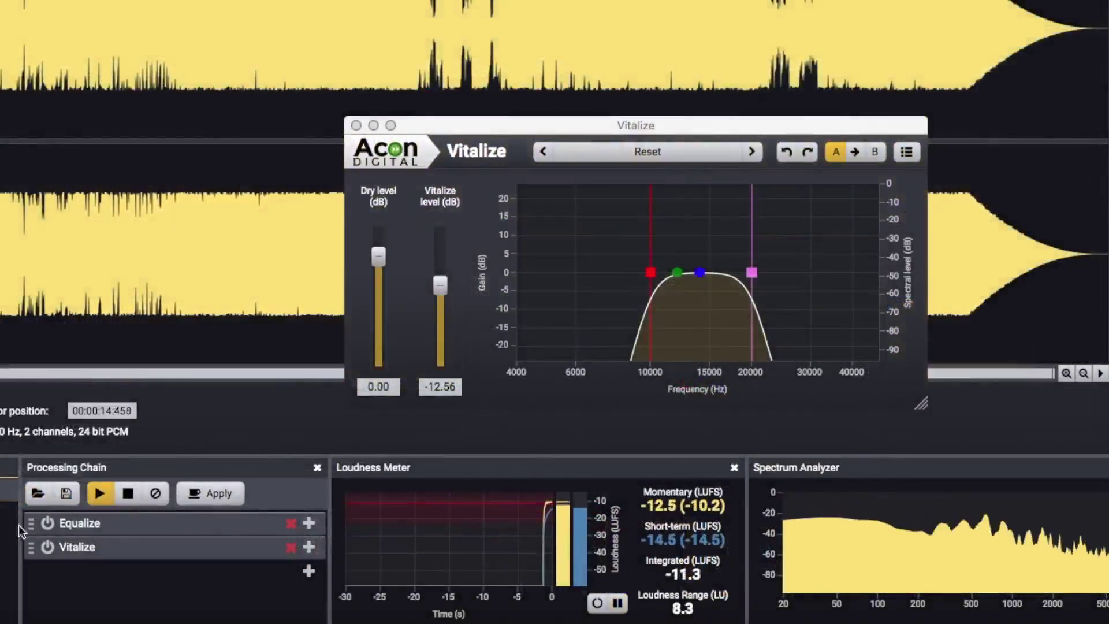
left_click(47, 549)
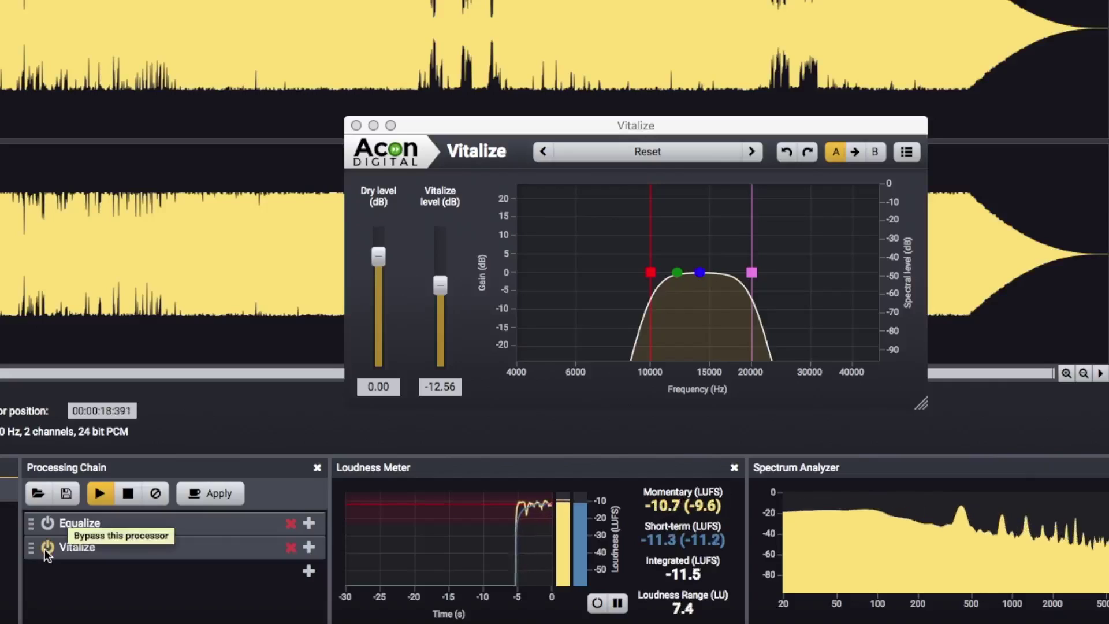
left_click(46, 549)
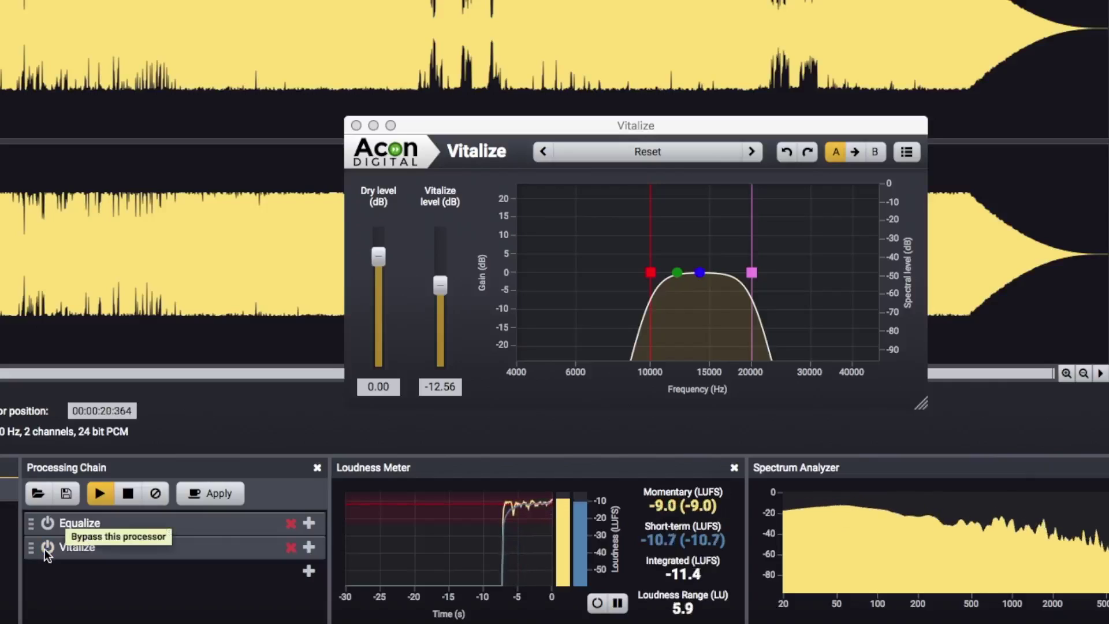
left_click(46, 549)
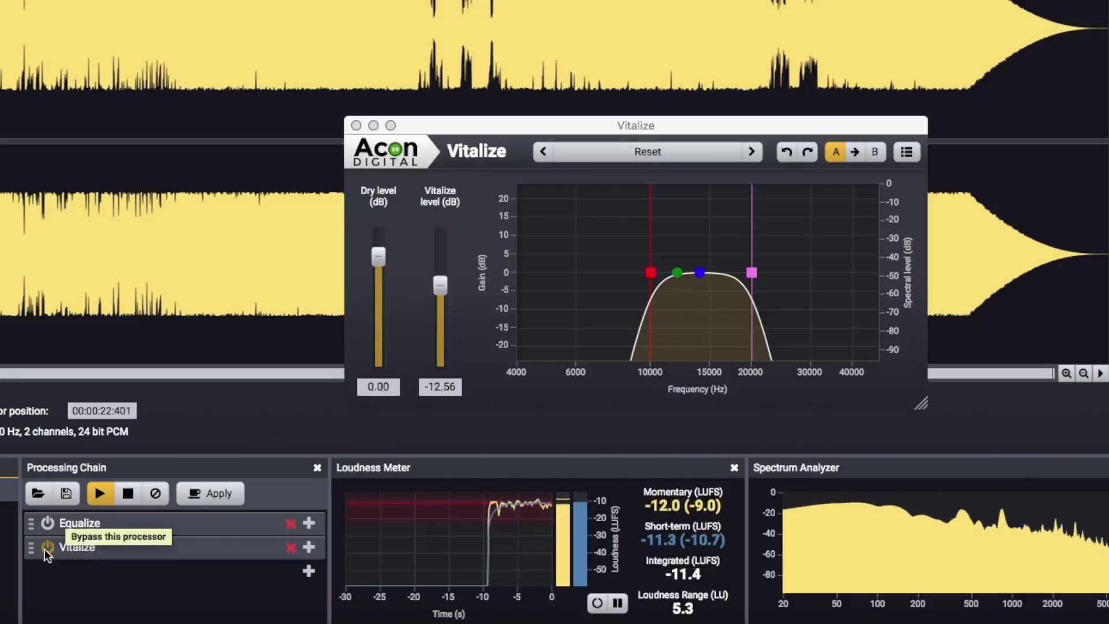
left_click(46, 548)
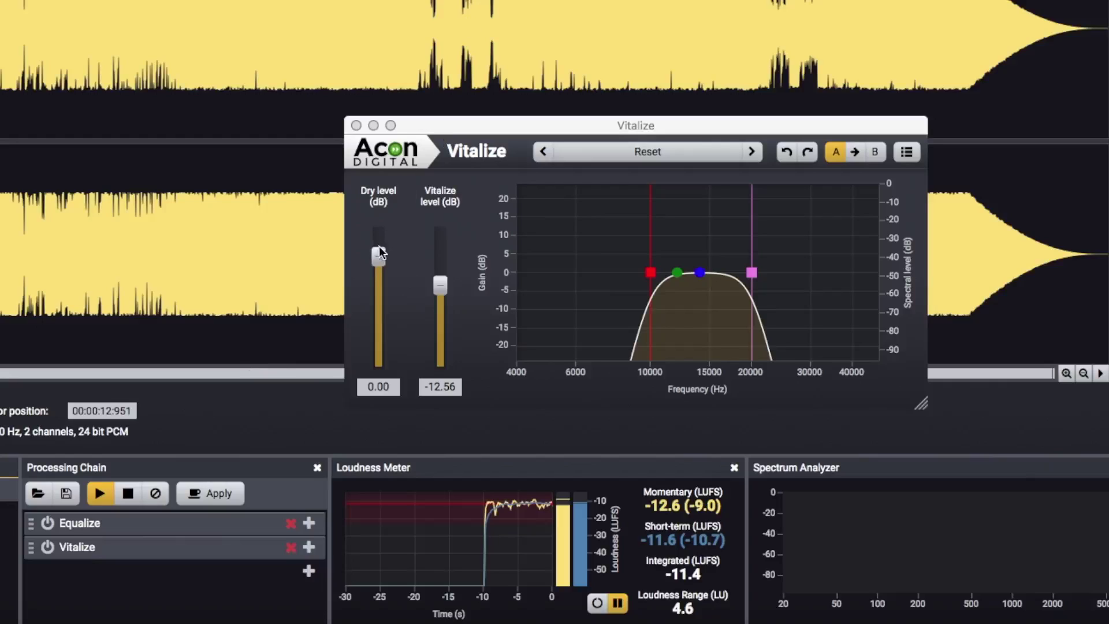
Step: Drop Vitalize's dry level to -48 dB, reset the Vitalize level to 0 dB, and toggle the processor to compare
left_click_drag(379, 257, 380, 383)
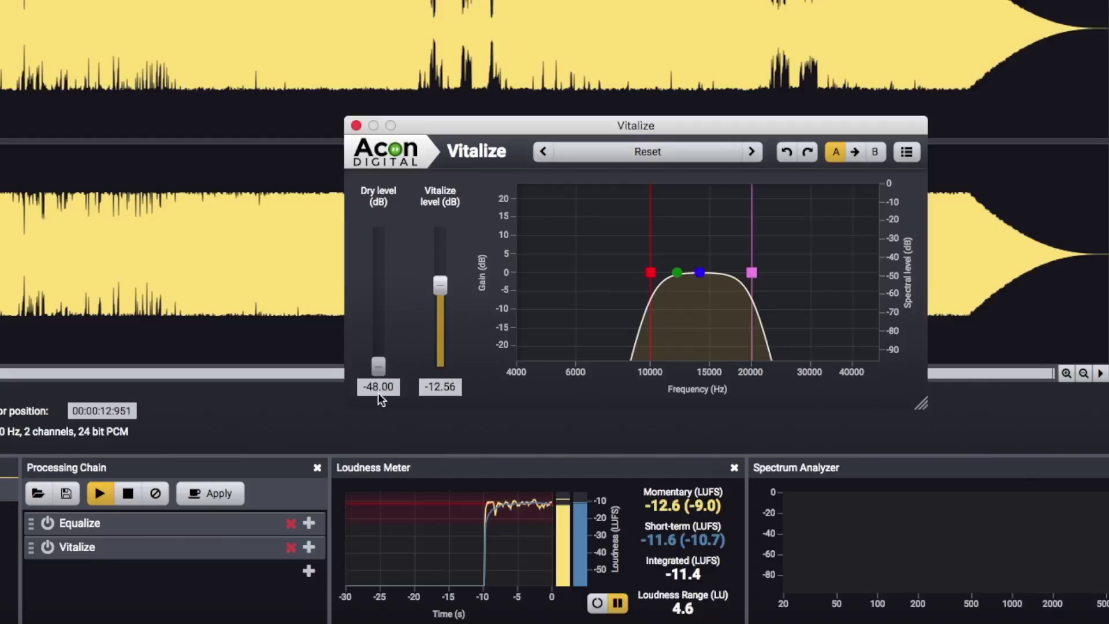
double_click(440, 286)
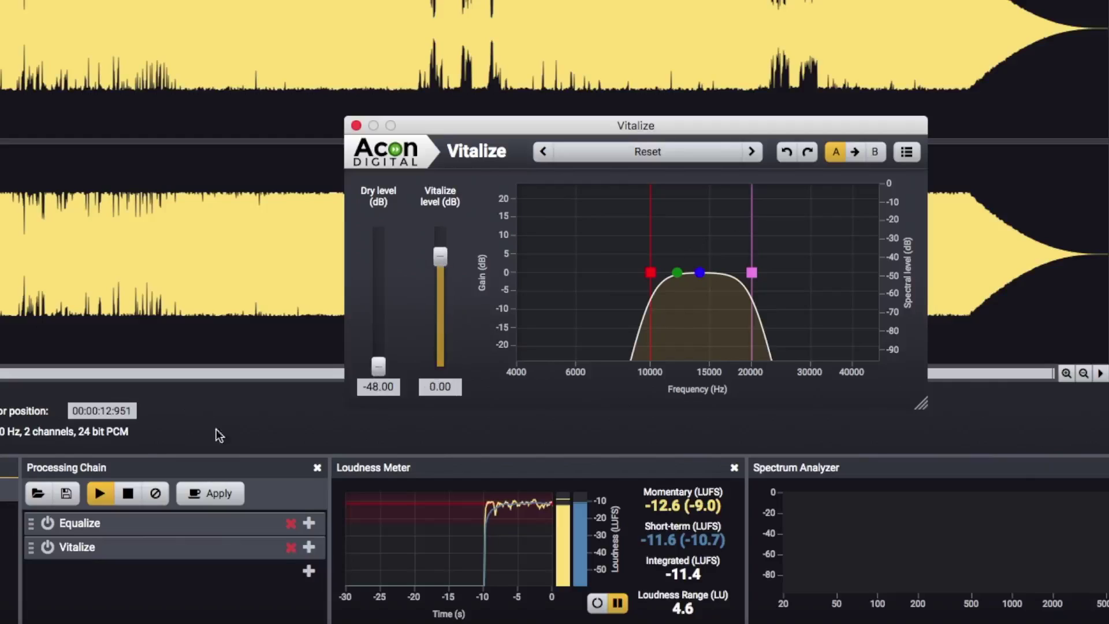
left_click(47, 546)
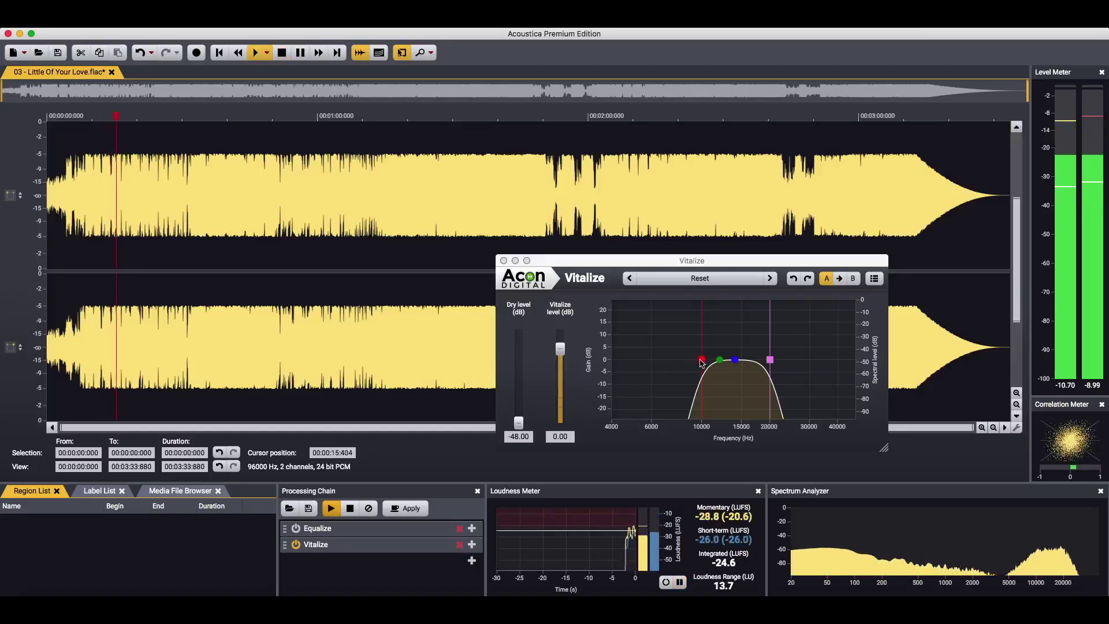
Step: Extend the processed band down to about 5000 Hz and pull the Vitalize level down to the bottom
left_click_drag(702, 359, 633, 360)
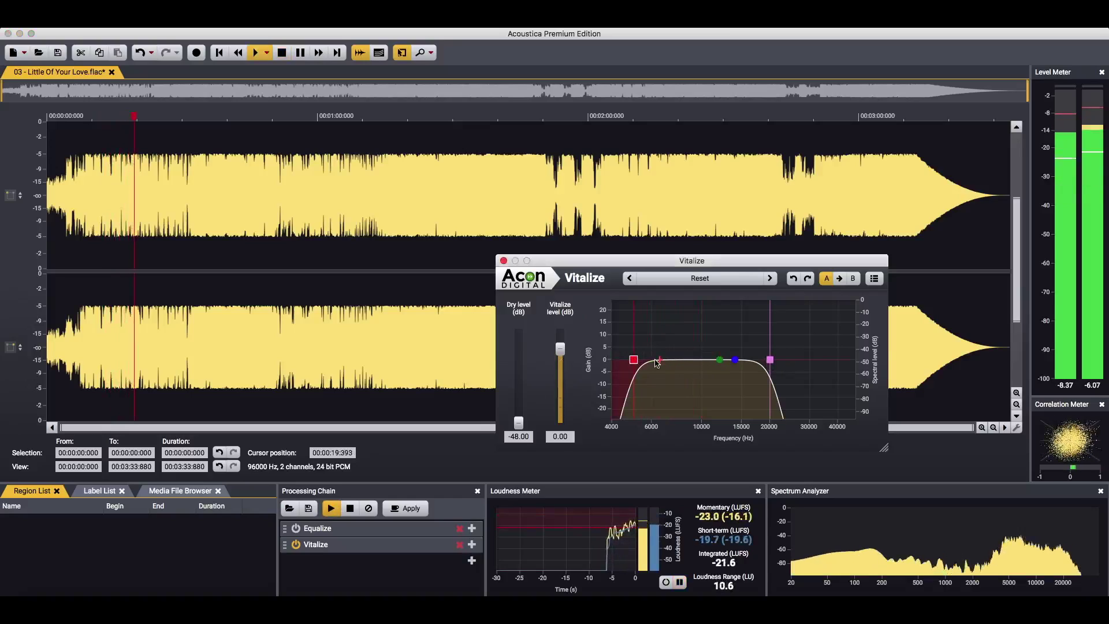
scroll(635, 361, "up", 5)
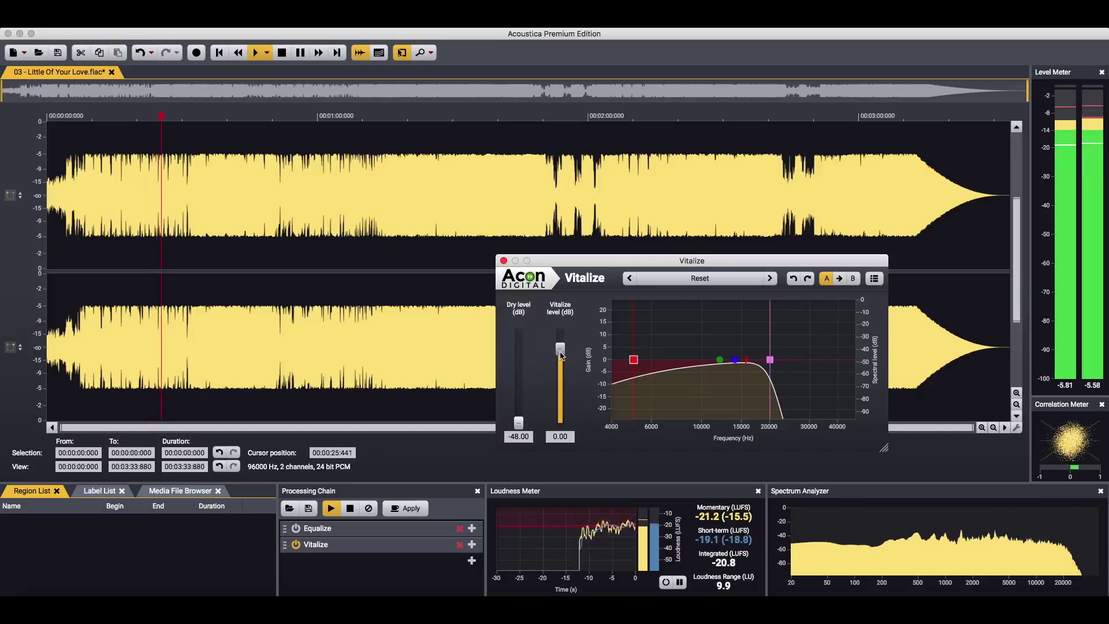
left_click(350, 508)
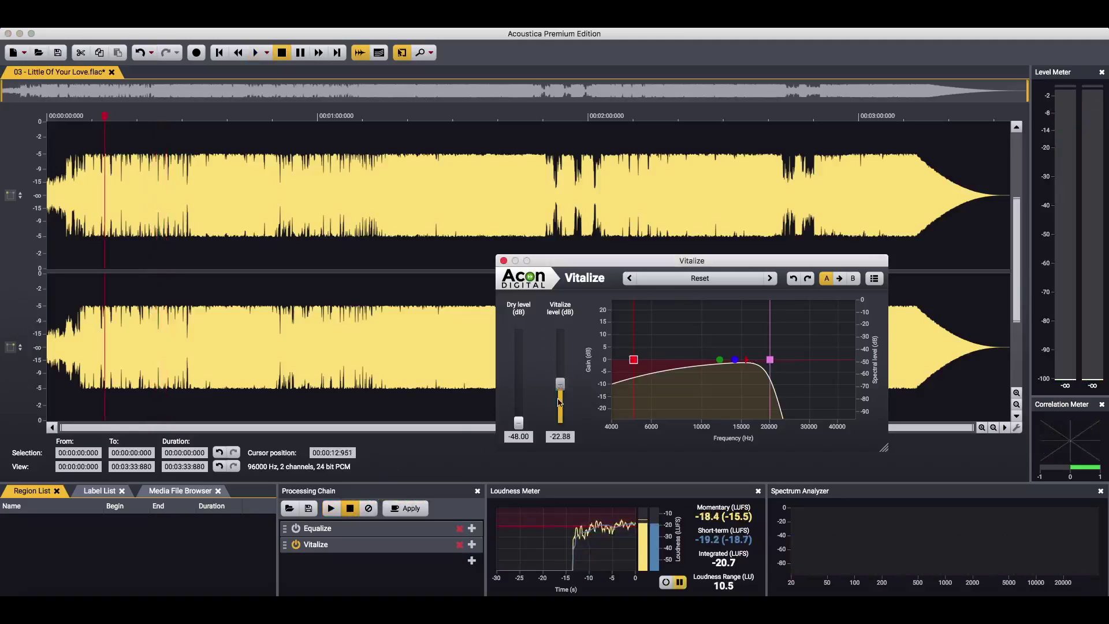
left_click_drag(559, 403, 559, 424)
Step: Reset the dry level to 0 dB and blend Vitalize in at -9.10 dB, then stop playback
double_click(518, 423)
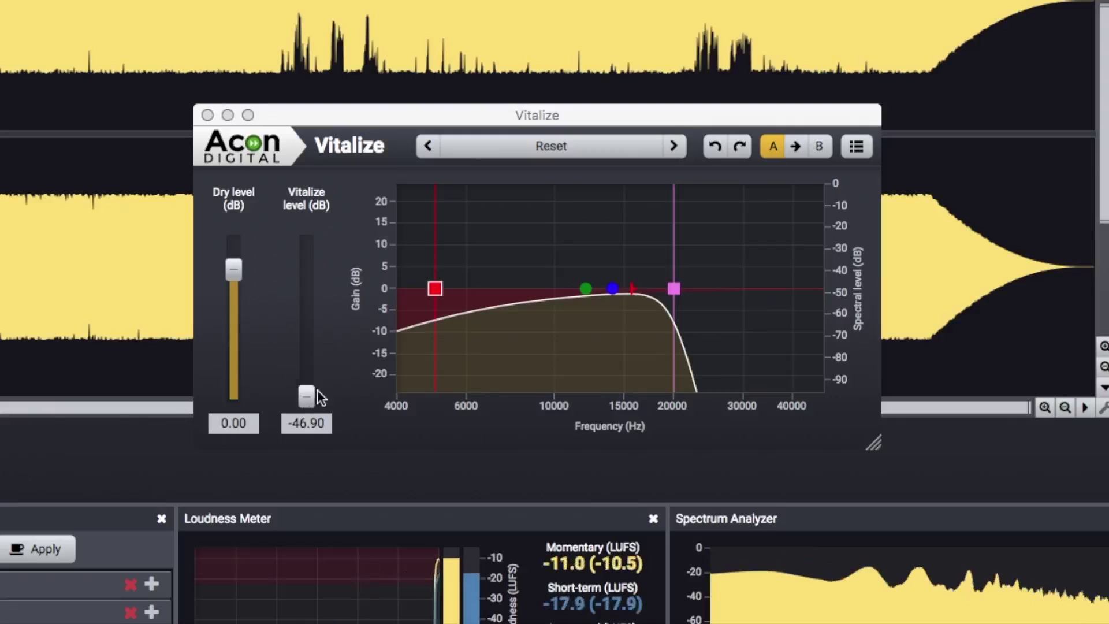
left_click_drag(317, 392, 314, 294)
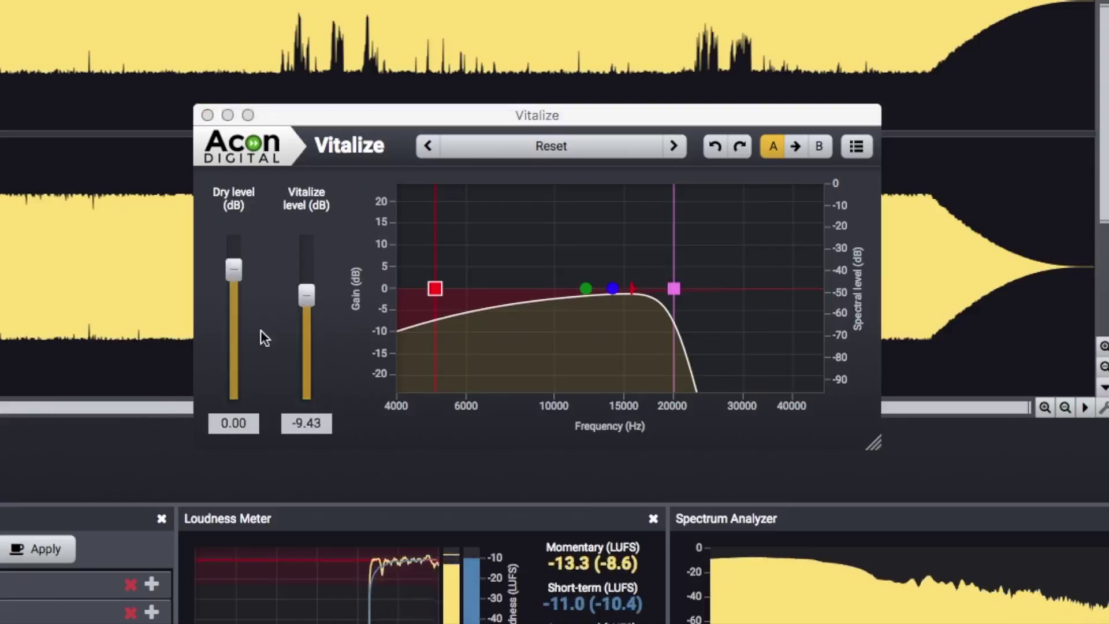
left_click_drag(306, 295, 302, 306)
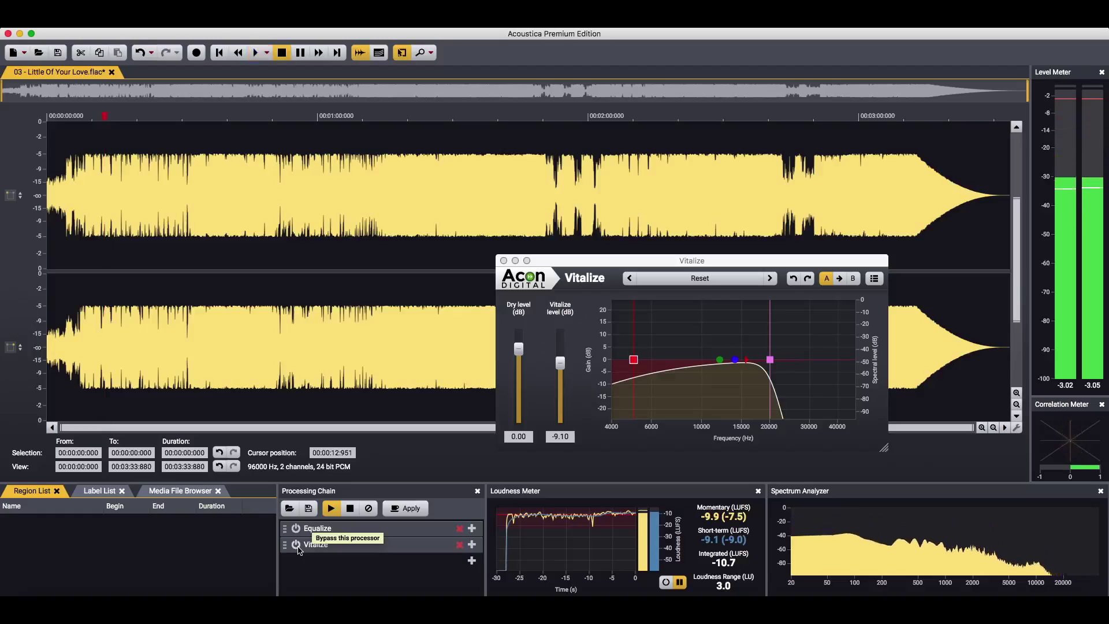
key("space")
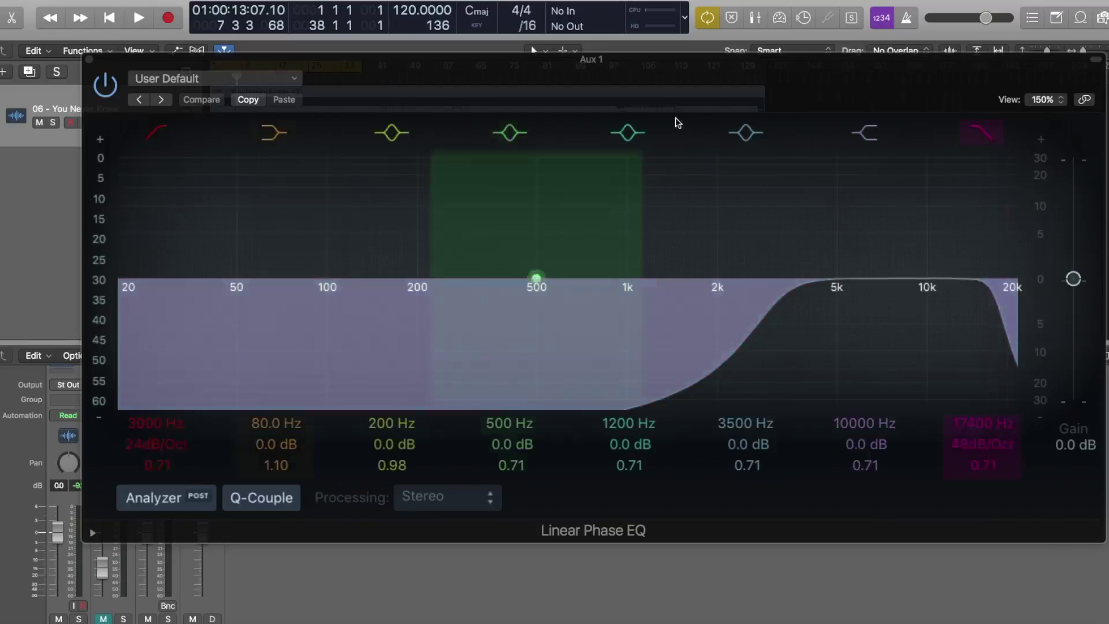
Step: Move the Linear Phase EQ aside and play back to hear the 3000–17400 Hz band
left_click_drag(791, 86, 754, 89)
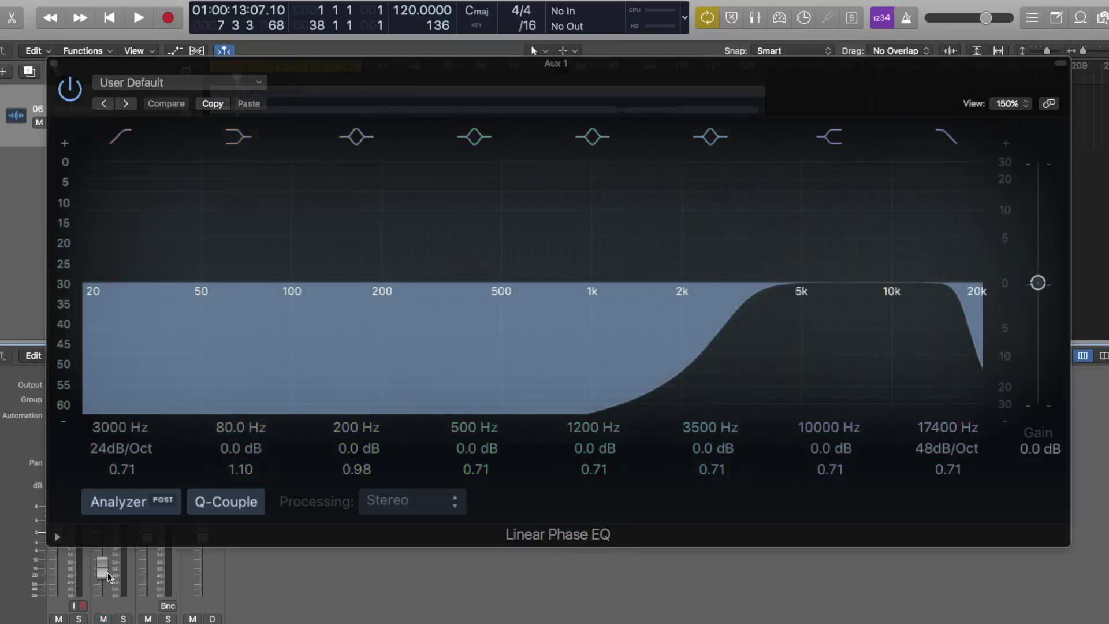
key("space")
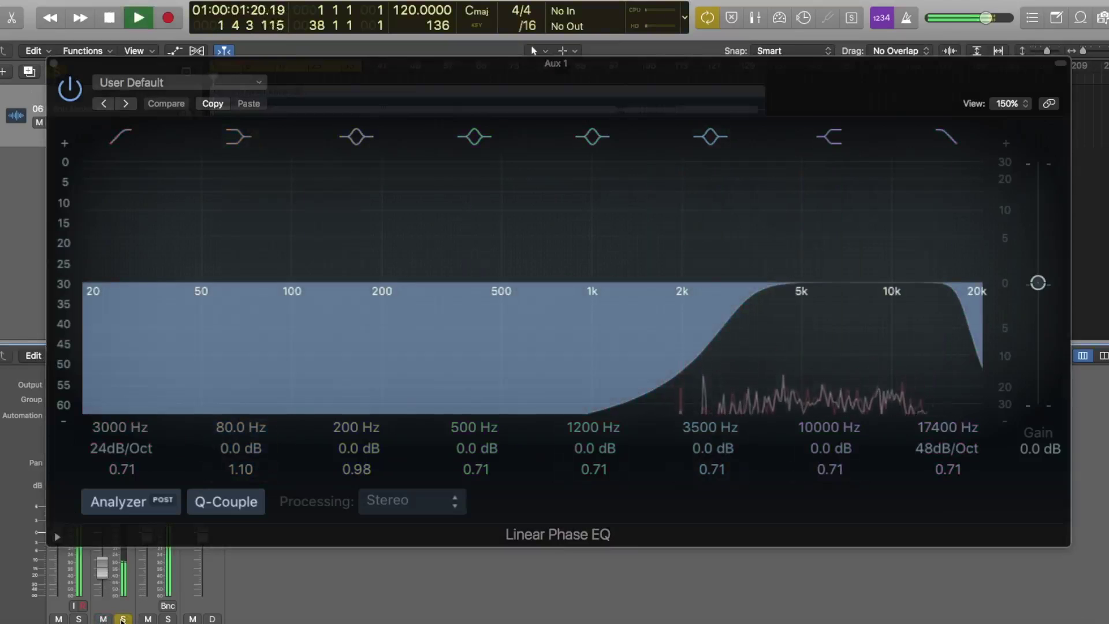
Step: Solo Aux 1, audition the Pitch Shifter at 12 semitones and 65% mix, then close it
left_click(122, 619)
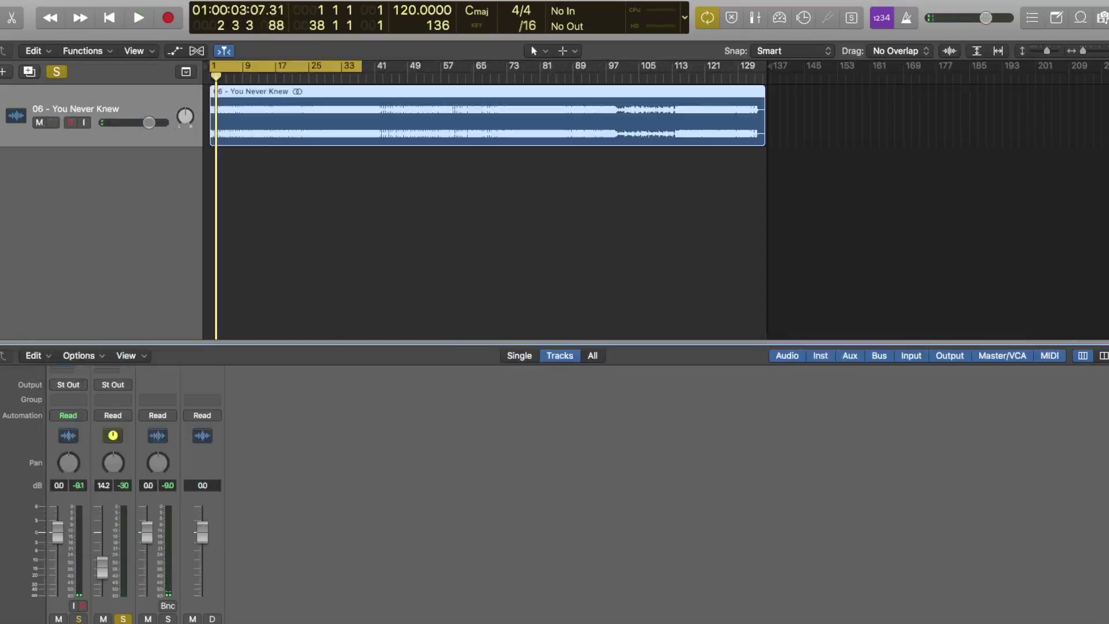
left_click_drag(560, 249, 602, 168)
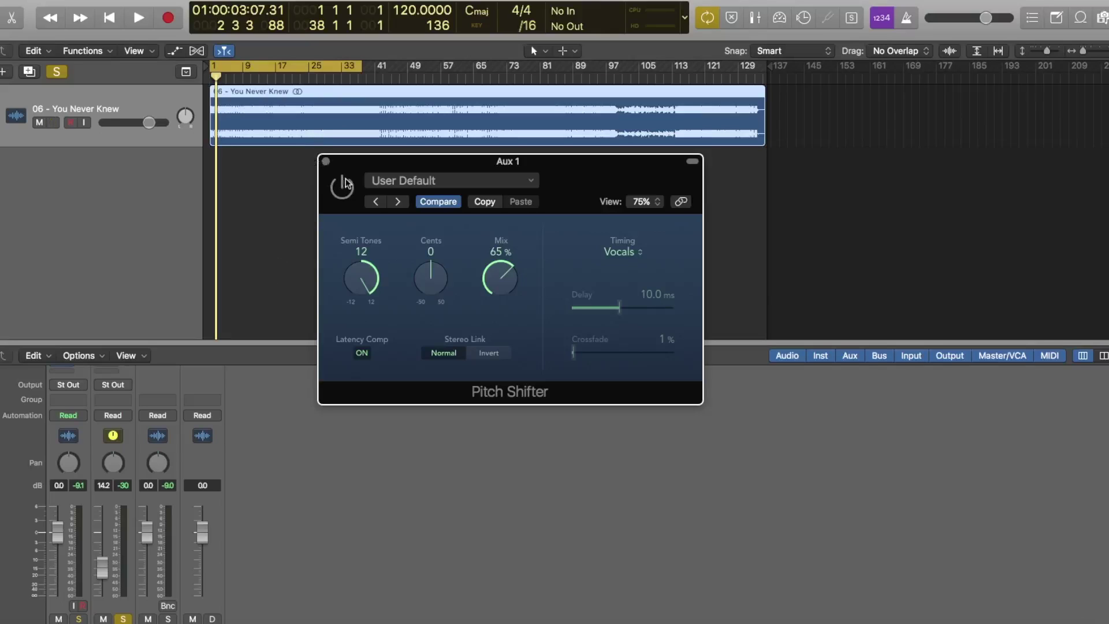
key("space")
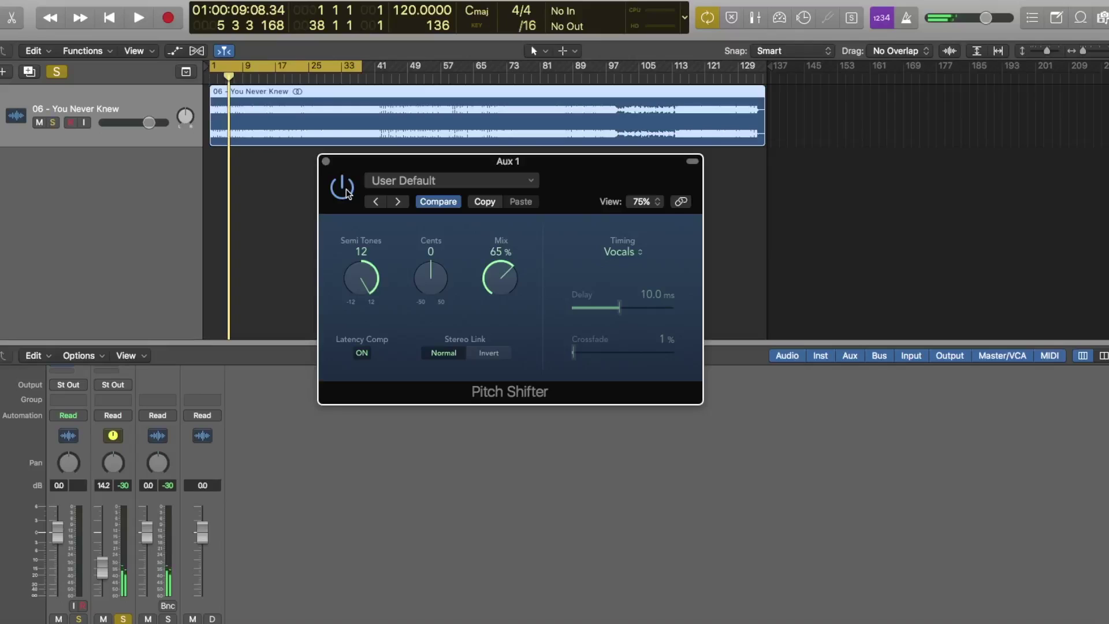
left_click(326, 161)
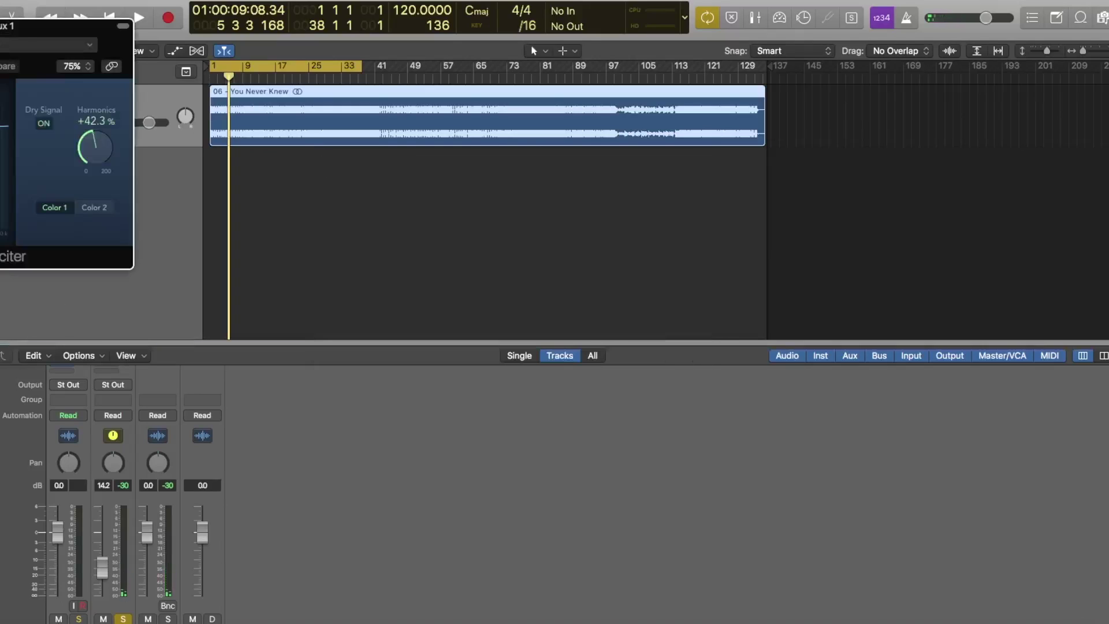
Step: A/B the Exciter (980 Hz, +42.3% harmonics) against bypass, leave it on, and centre Clip Distortion
left_click_drag(28, 30, 448, 143)
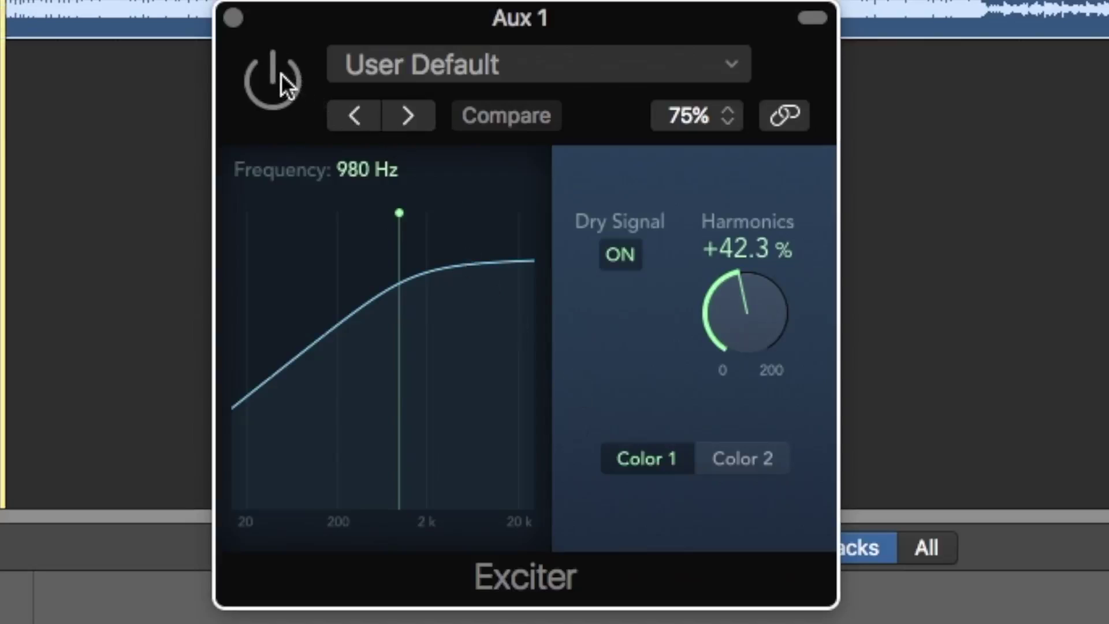
left_click(325, 162)
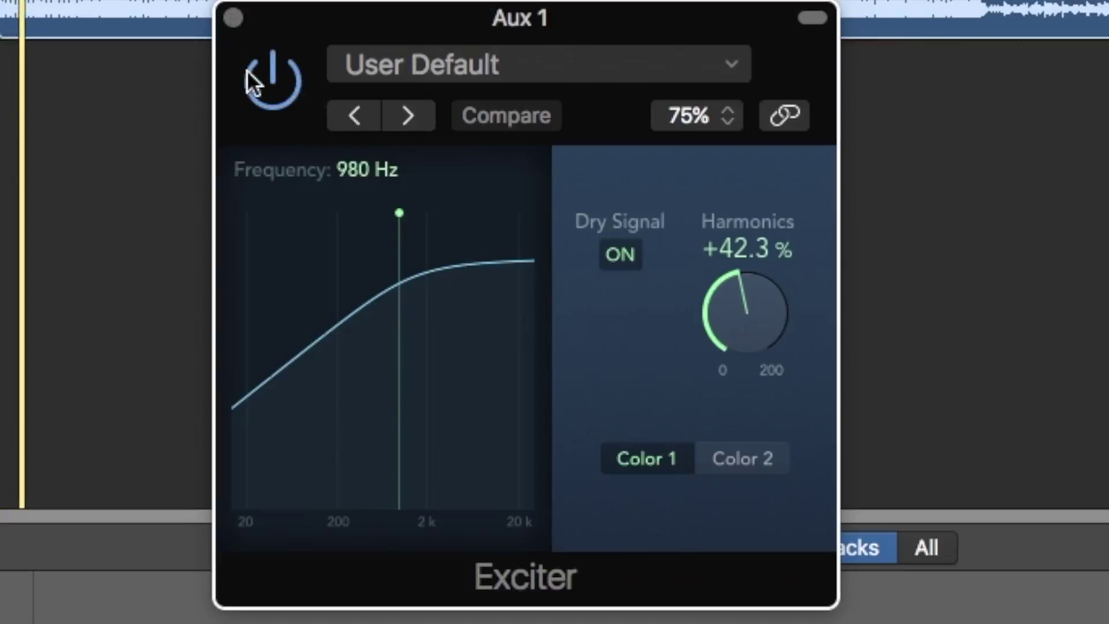
left_click(254, 83)
left_click(254, 84)
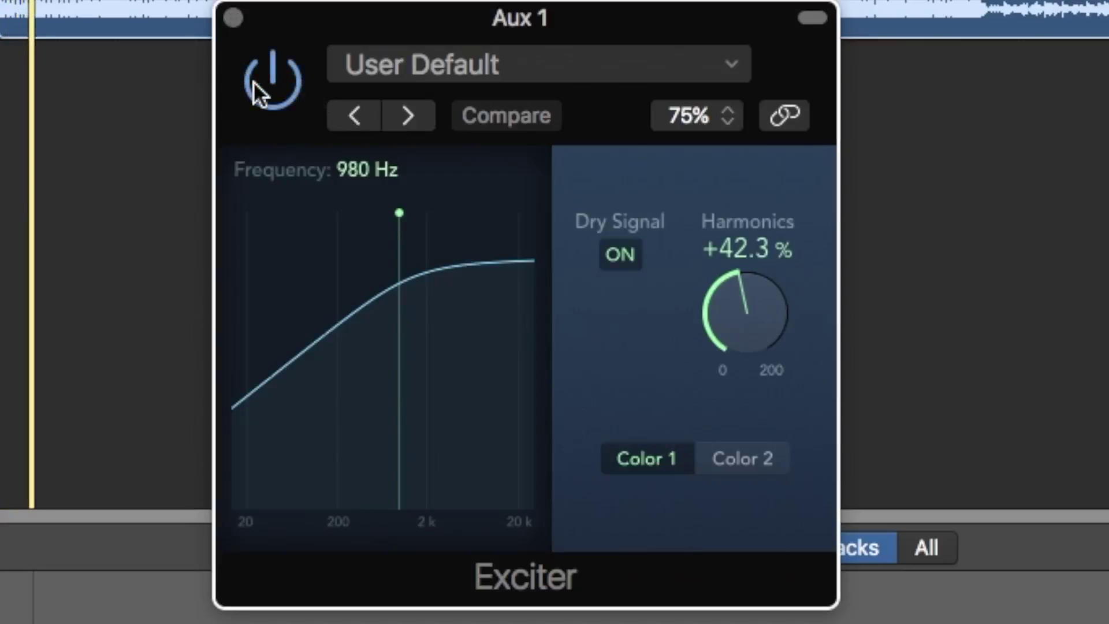
left_click(230, 23)
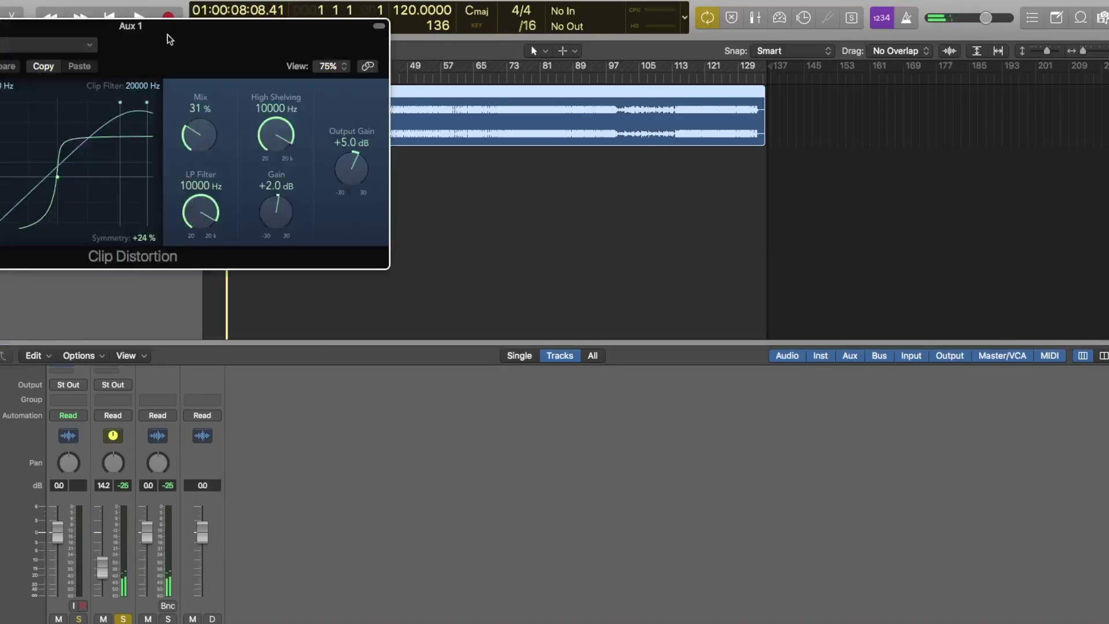
left_click_drag(168, 37, 566, 174)
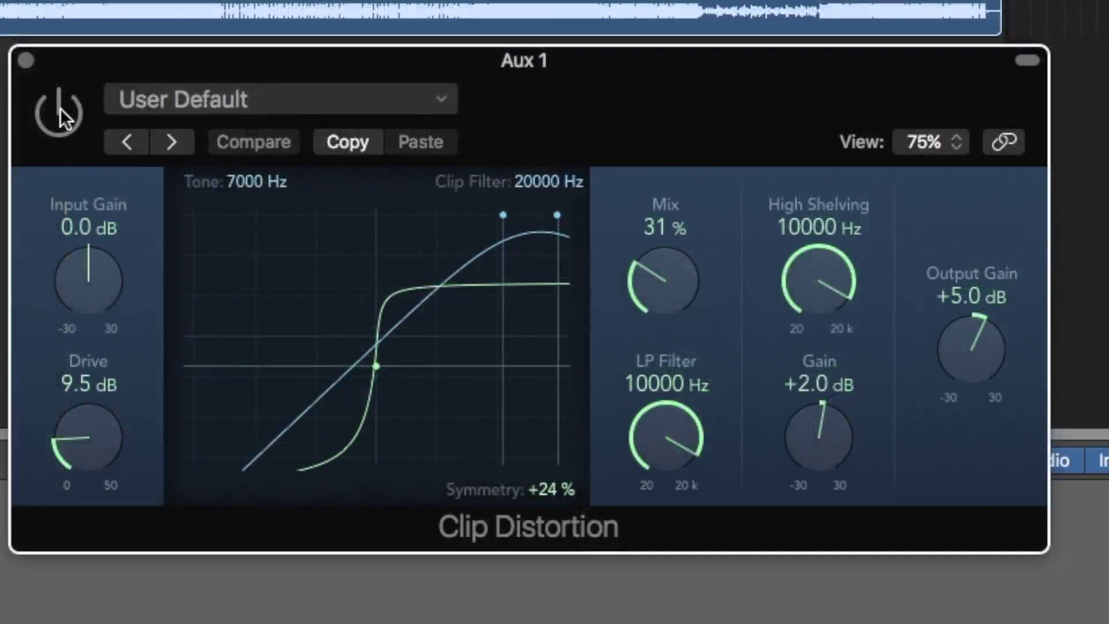
Step: A/B the Clip Distortion (9.5 dB drive, 31% mix) by toggling bypass, then close and reopen it
left_click(65, 118)
left_click(65, 119)
left_click(65, 119)
left_click(61, 112)
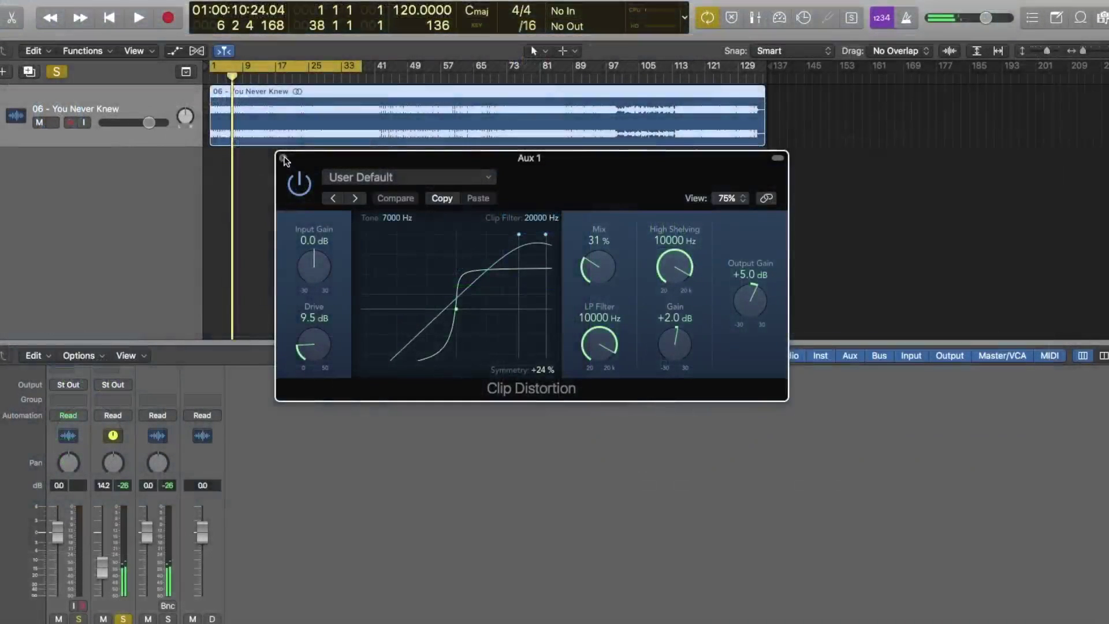
left_click(26, 60)
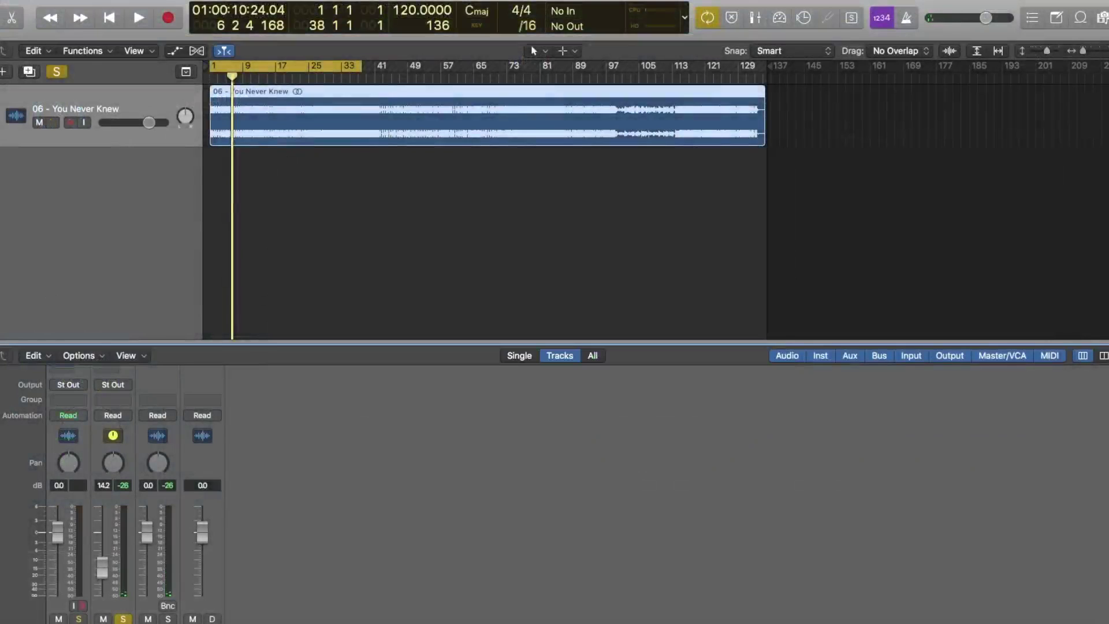
key("v")
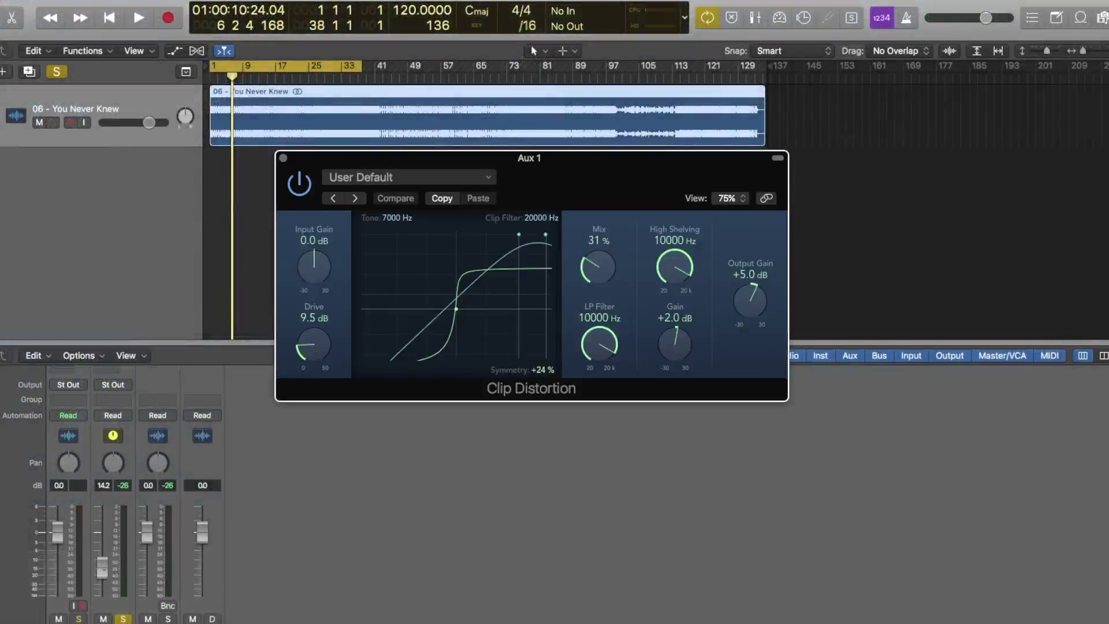
Step: Raise the Aux 1 return to -4.9 dB and audition Clip Distortion on and off during playback
left_click_drag(101, 567, 101, 546)
key("space")
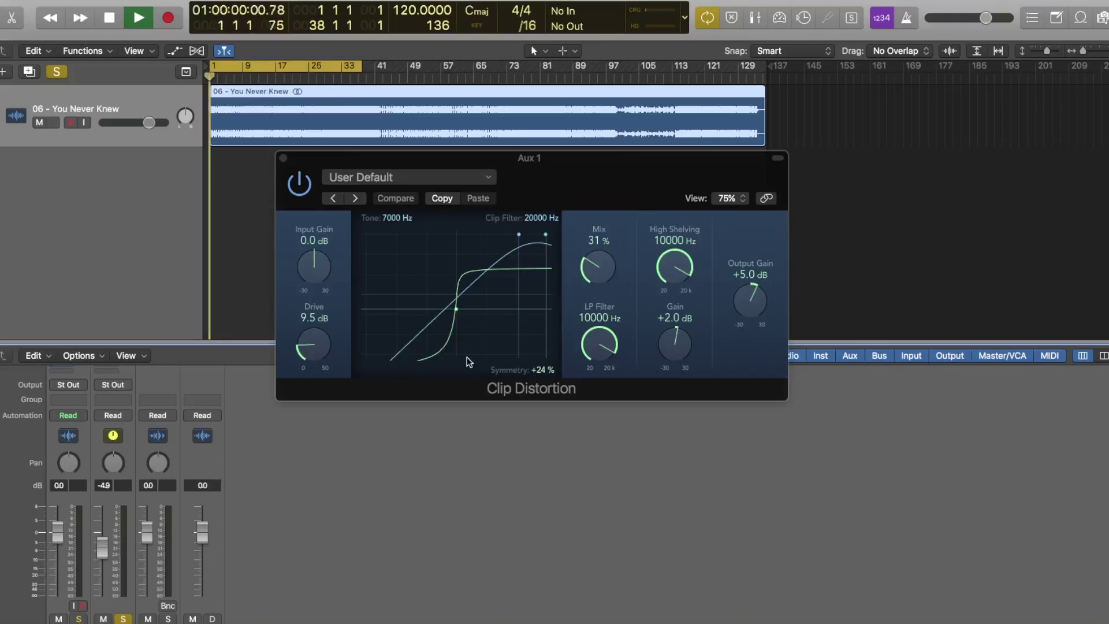
left_click(300, 191)
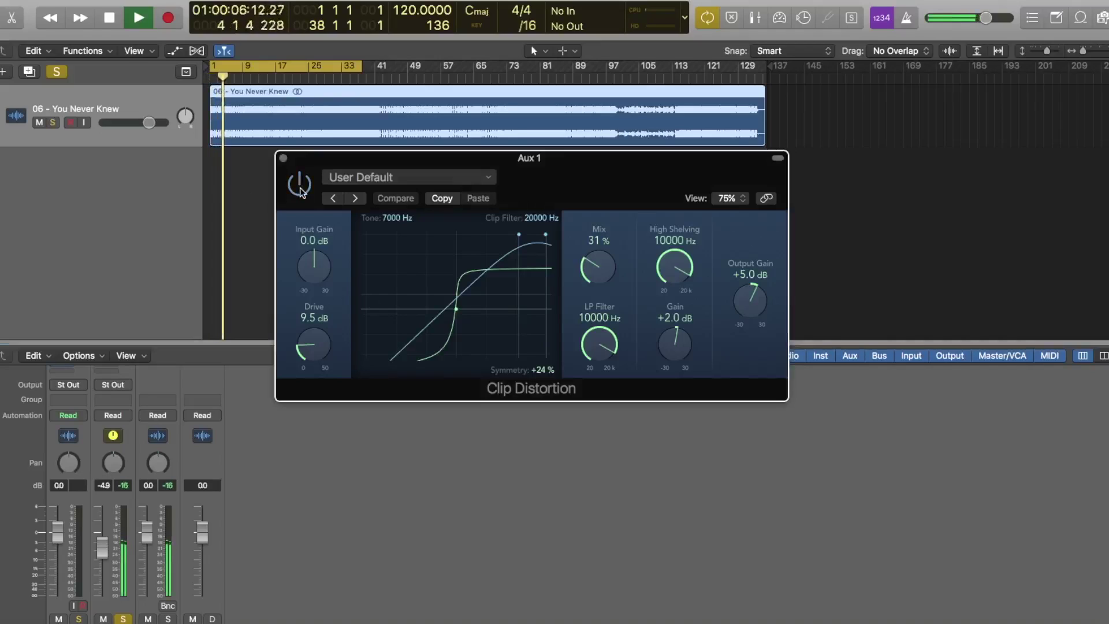
key("space")
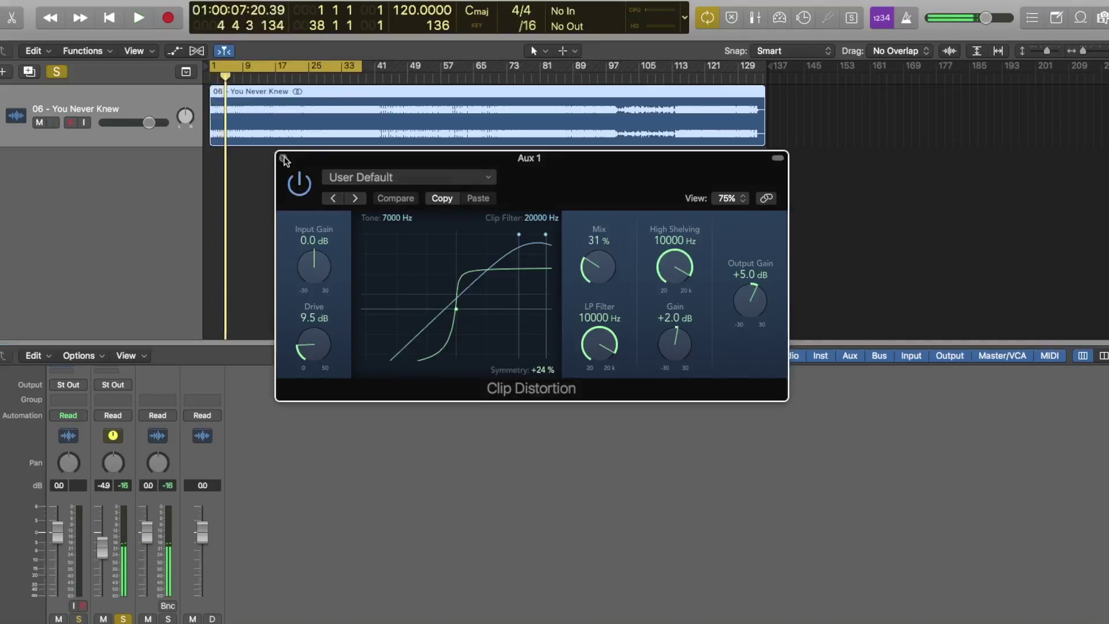
Step: Close Clip Distortion and bring up the Aux 1 Limiter (Gain +12 dB, Release 2000 ms) centred on screen
left_click(283, 158)
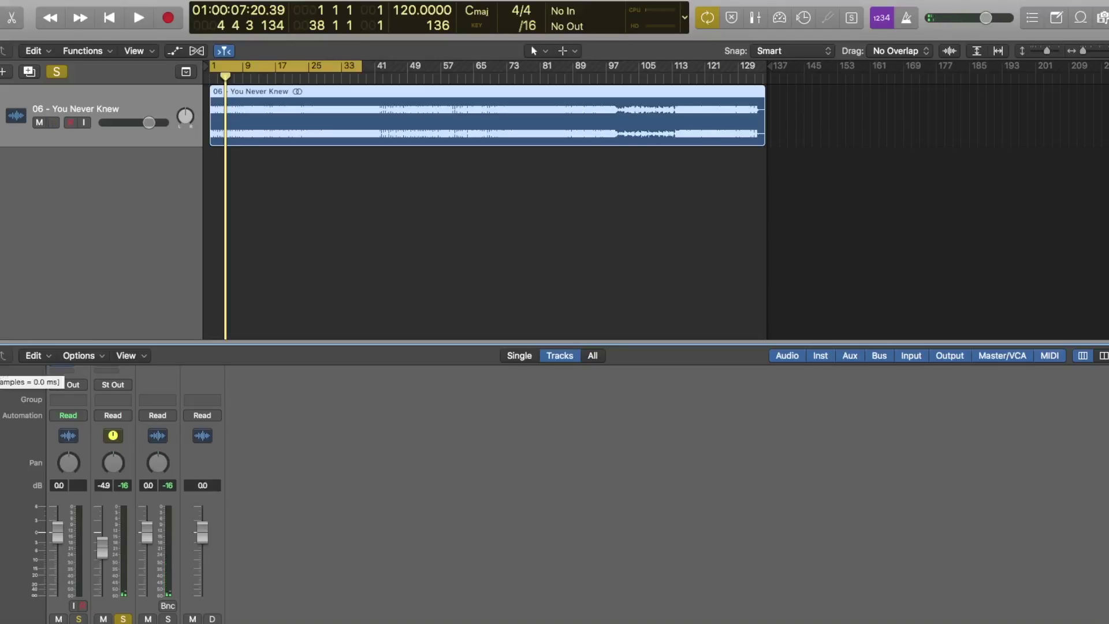
left_click(68, 368)
left_click_drag(247, 67, 553, 129)
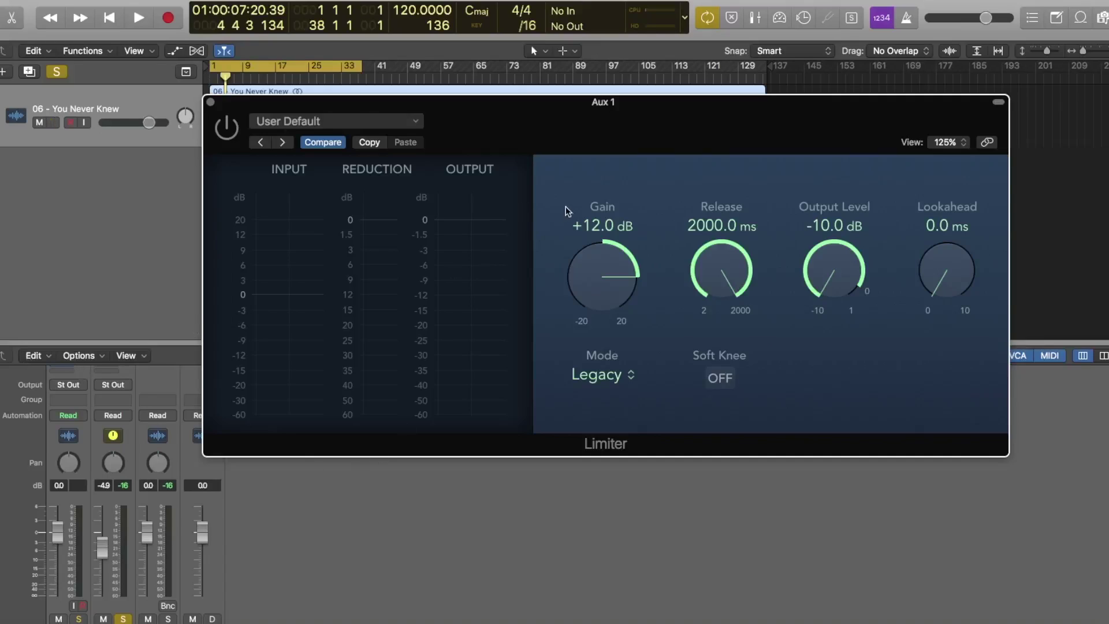
Step: Pull the Aux 1 return down to about -13 dB and play the song to hear the blend
left_click_drag(101, 546, 101, 570)
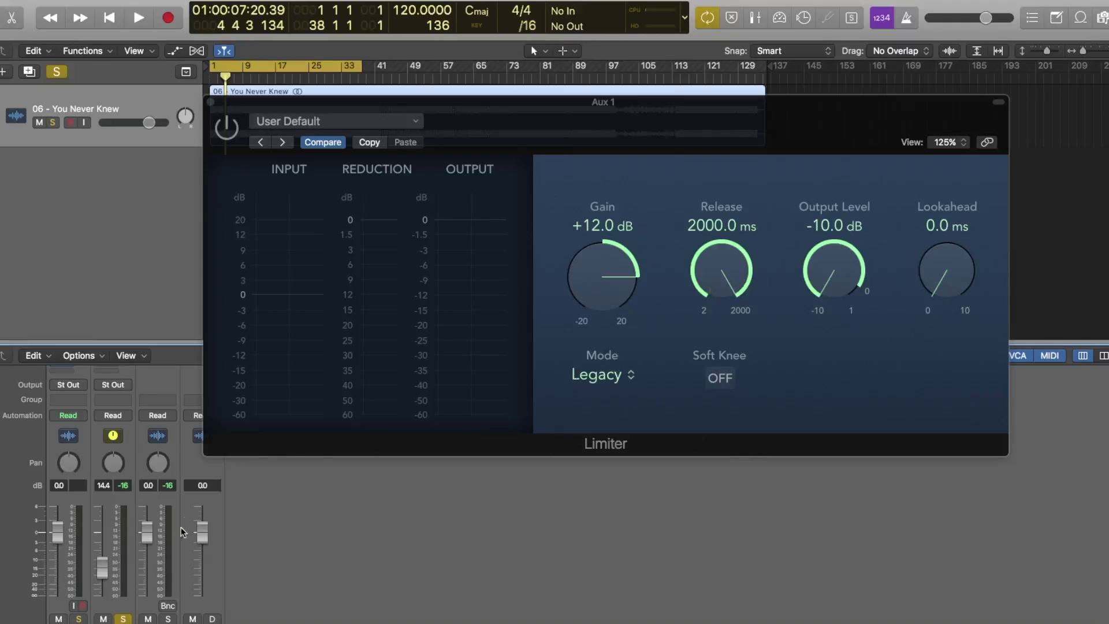
left_click_drag(102, 577, 102, 571)
key("space")
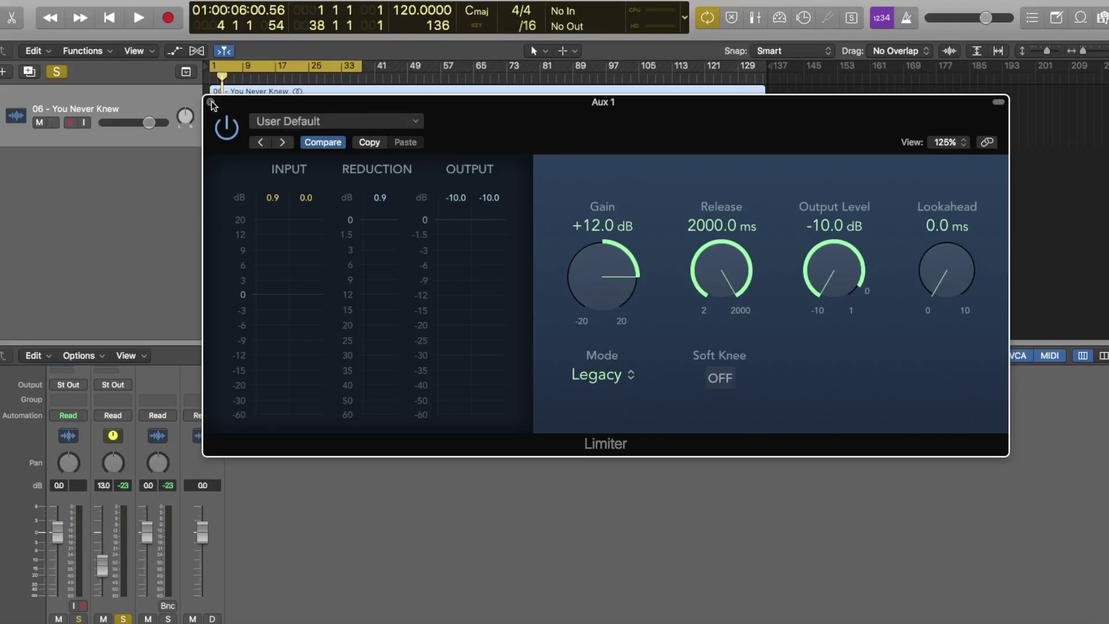
Step: Close the Limiter and briefly check the Linear Phase EQ at the start of the aux chain
left_click(210, 102)
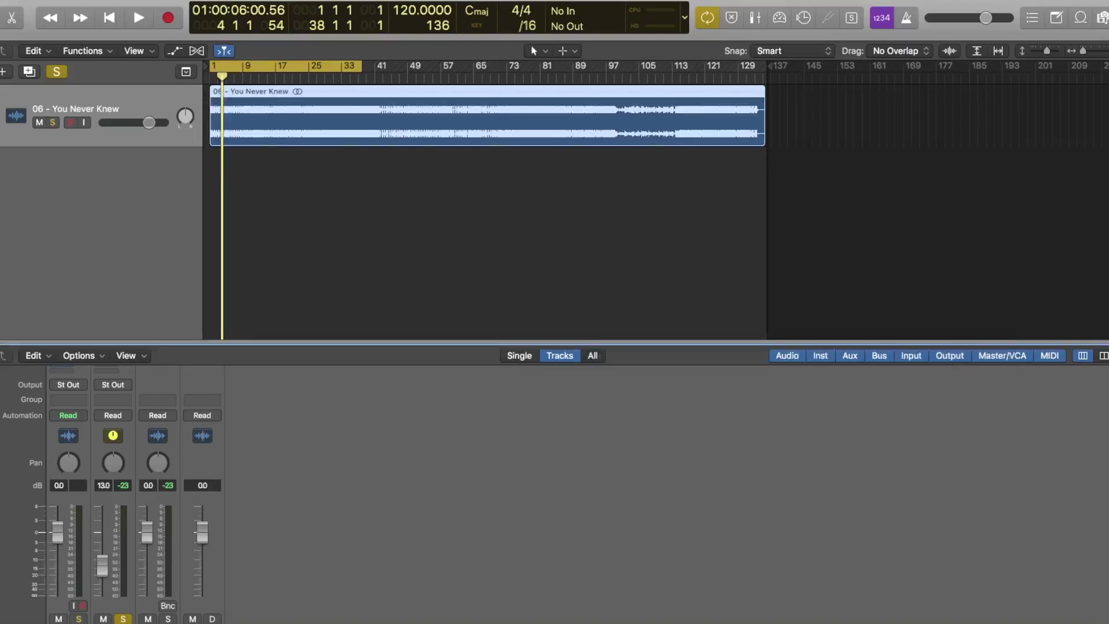
scroll(136, 409, "up", 5)
left_click(135, 405)
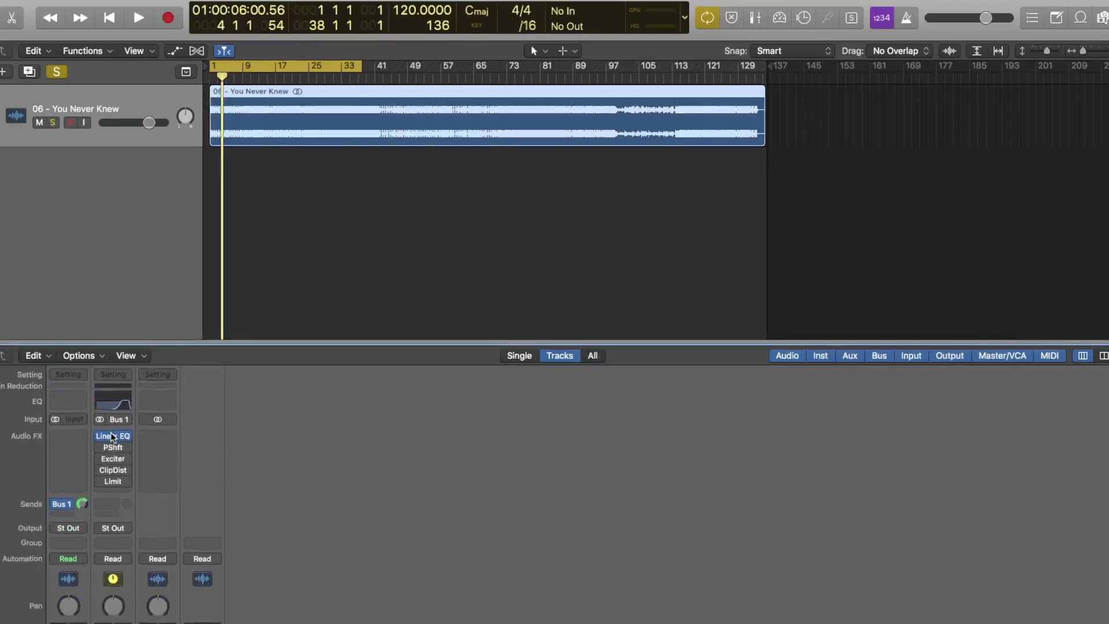
left_click(116, 430)
left_click_drag(284, 78, 426, 24)
left_click(173, 8)
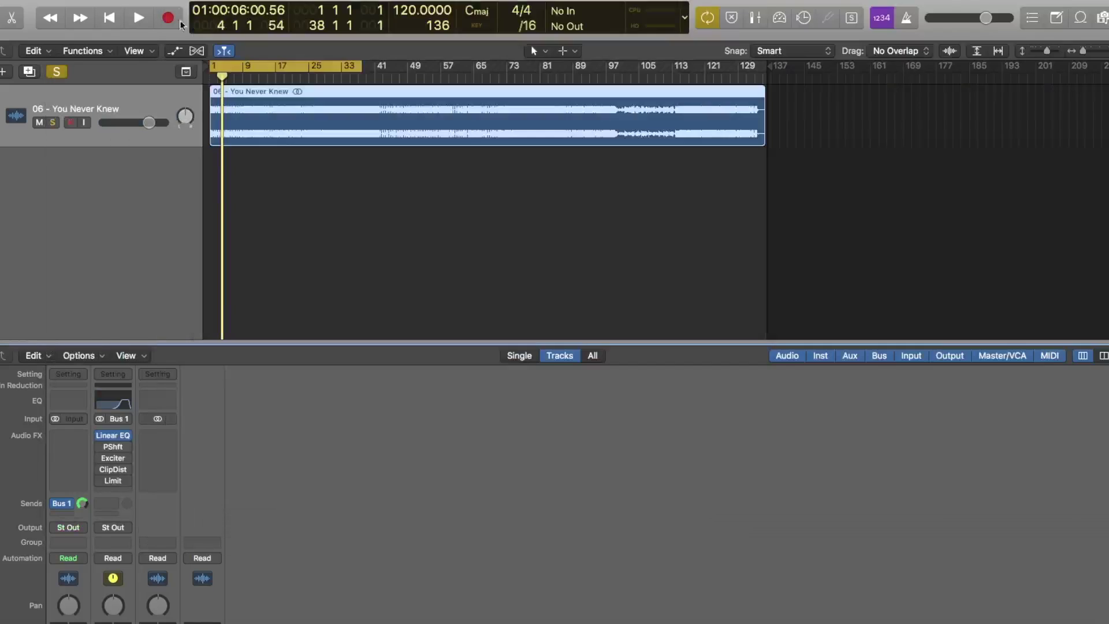
scroll(228, 501, "down", 3)
scroll(229, 500, "up", 2)
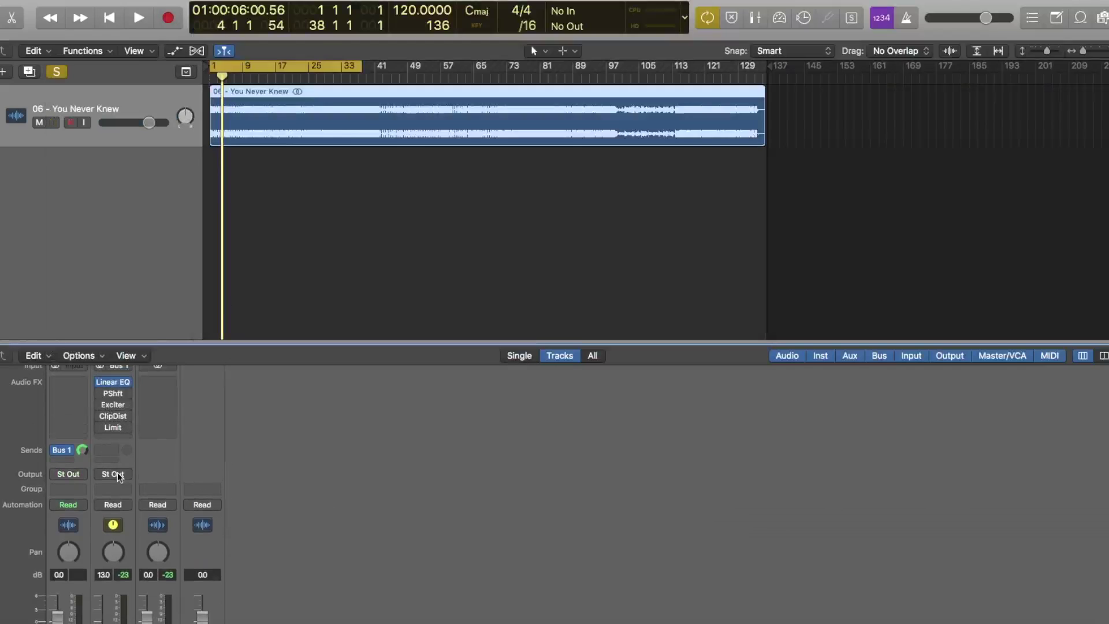
Step: During playback, enable the Pitch Shifter, Exciter, Clip Distortion and Limiter, then drop the aux to about -13 dB
key("space")
mouse_move(100, 395)
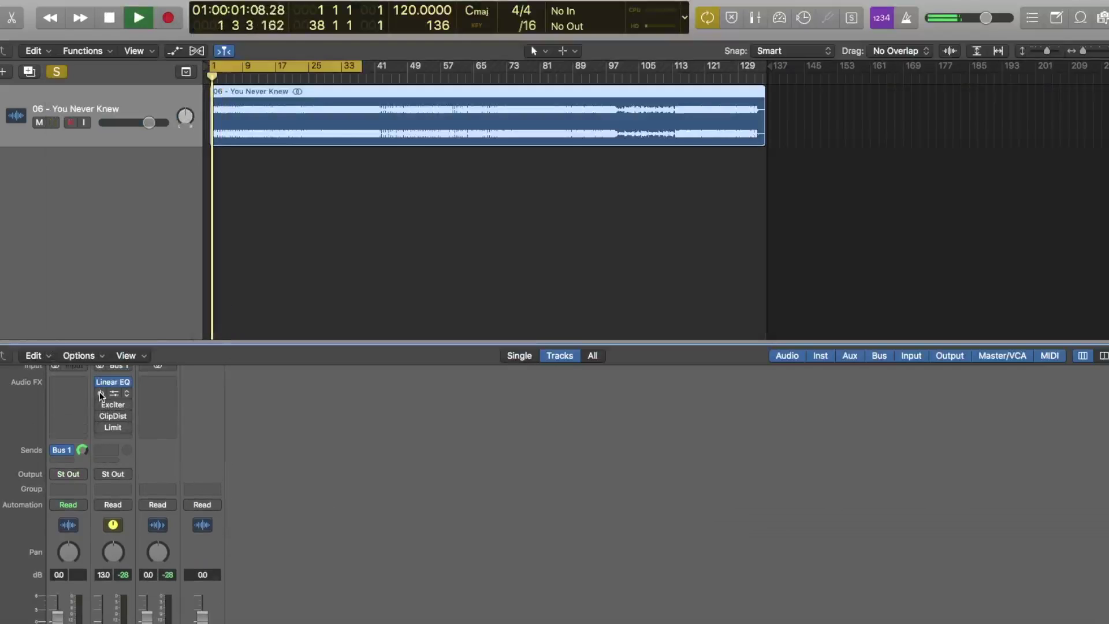
scroll(125, 515, "down", 5)
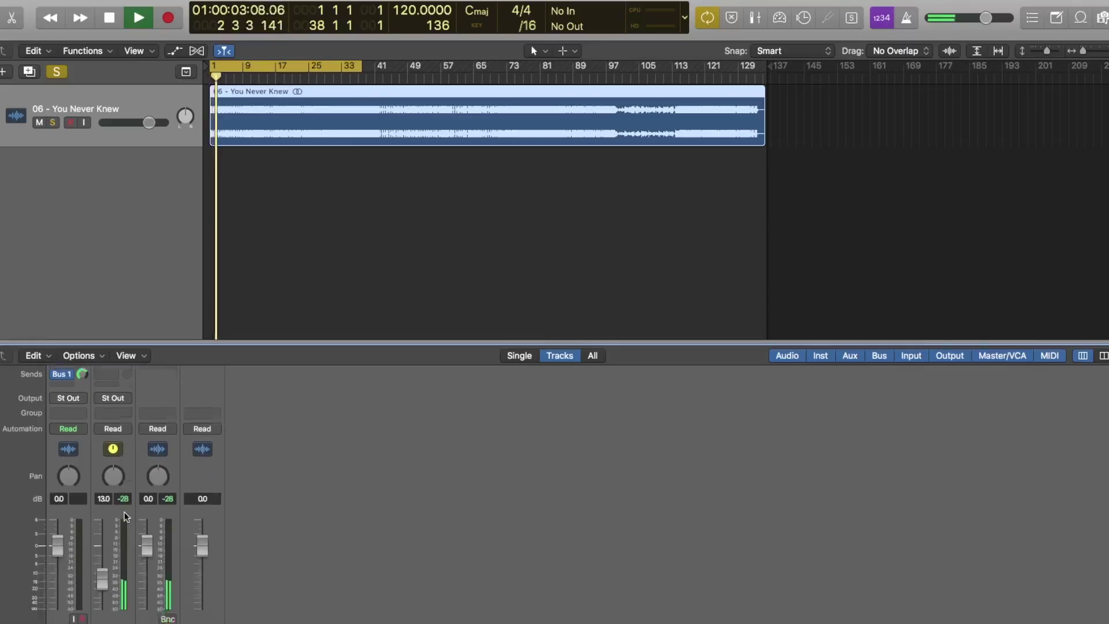
scroll(125, 515, "down", 1)
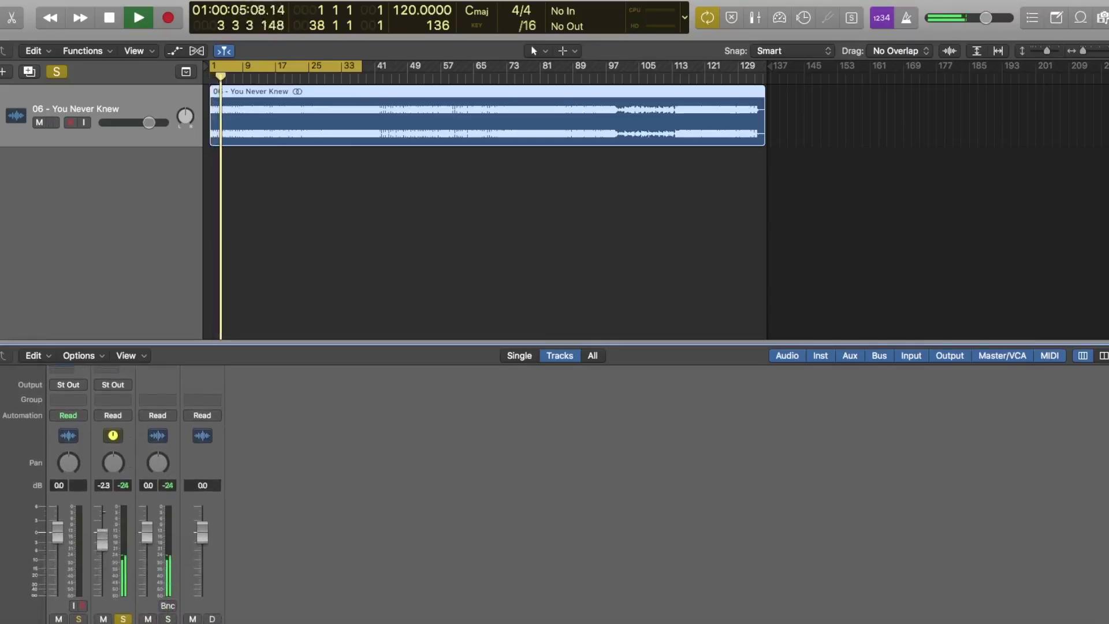
scroll(109, 500, "up", 8)
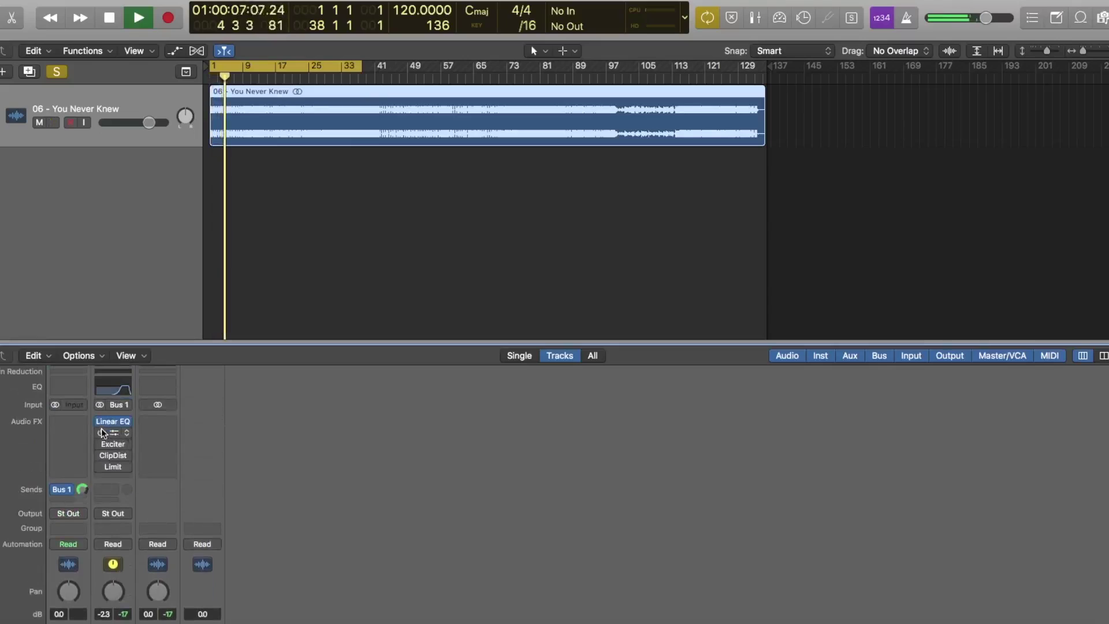
left_click(100, 432)
left_click(99, 444)
left_click(99, 455)
left_click(99, 467)
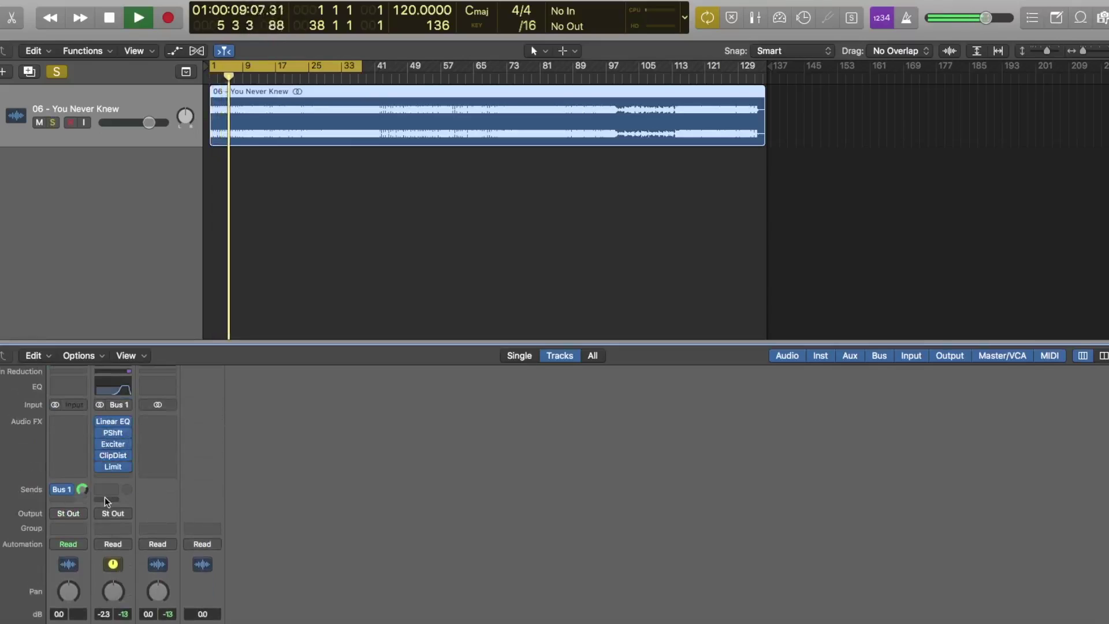
scroll(105, 496, "down", 8)
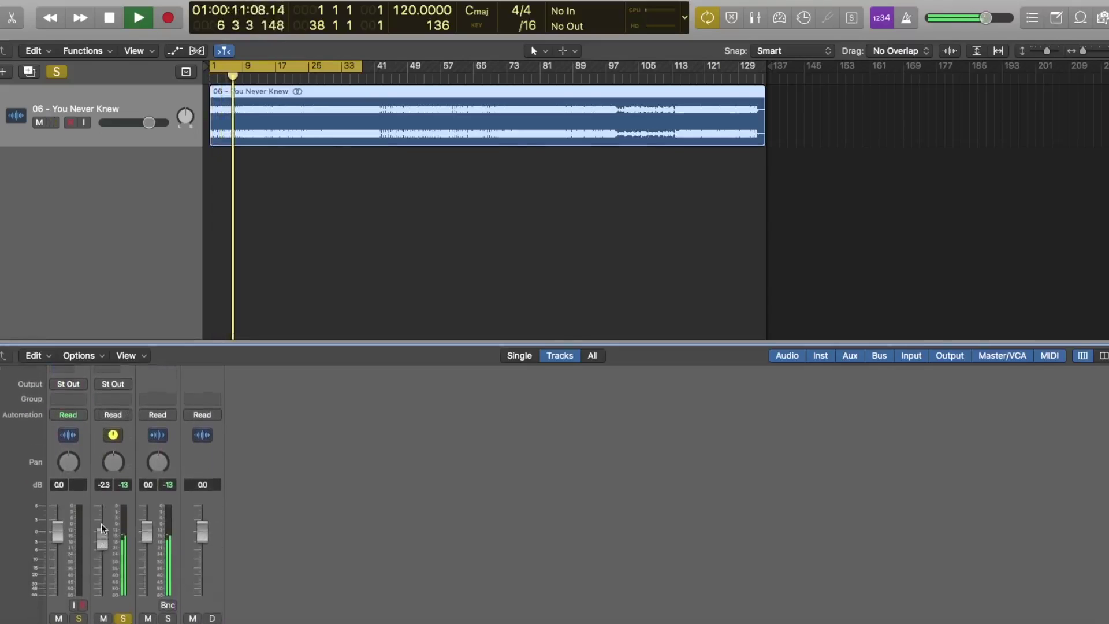
left_click_drag(102, 529, 101, 557)
Step: Stop playback, unsolo the Aux 1 bus, nudge its level, mute it, then restart playback
key("space")
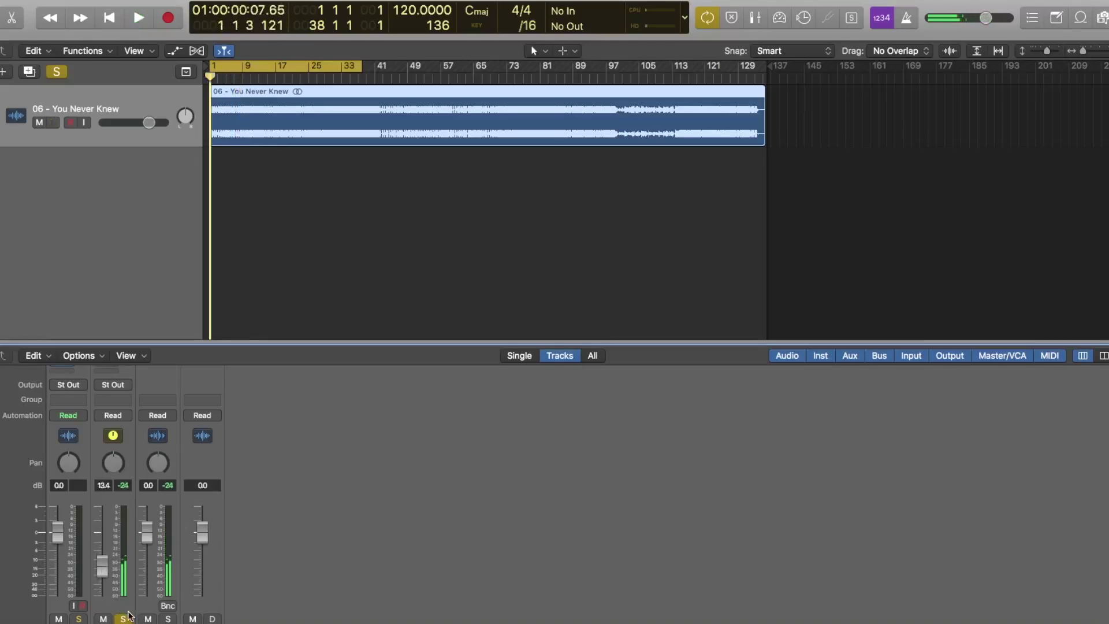
left_click(123, 619)
left_click_drag(102, 566, 102, 564)
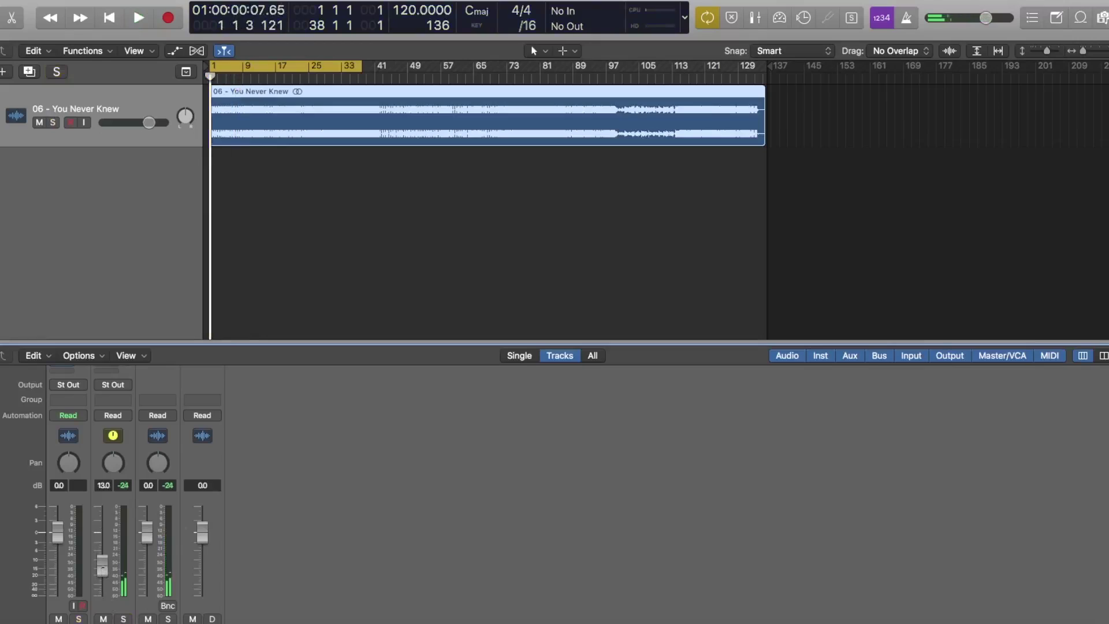
left_click(103, 618)
key("space")
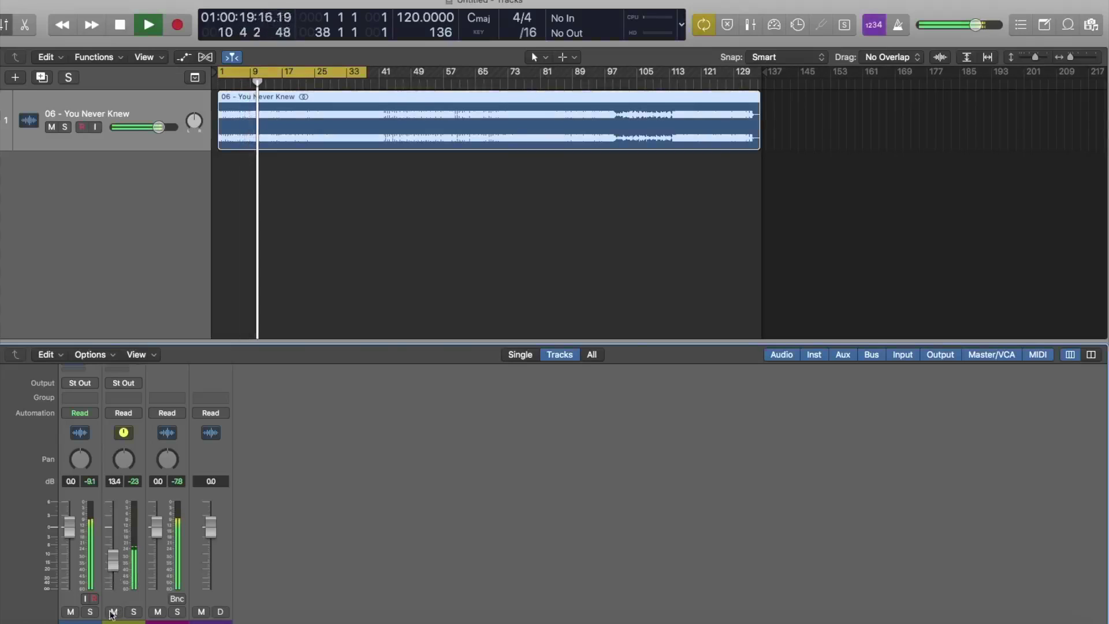
Step: Mute and unmute the Aux 1 return to compare dry and blended mix, then stop
left_click(113, 612)
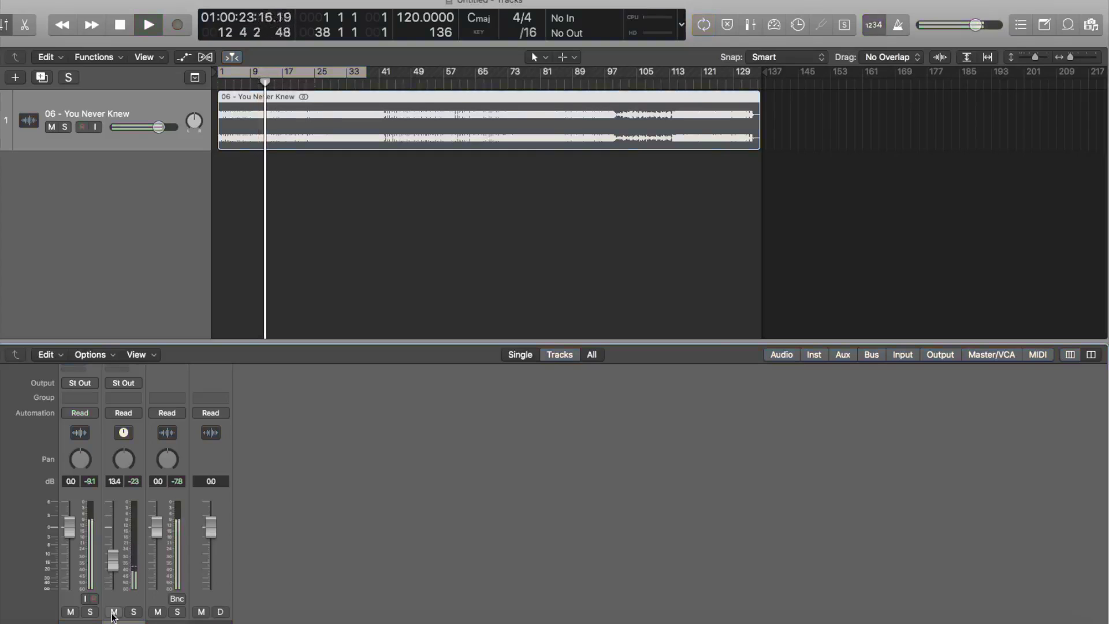
left_click(114, 612)
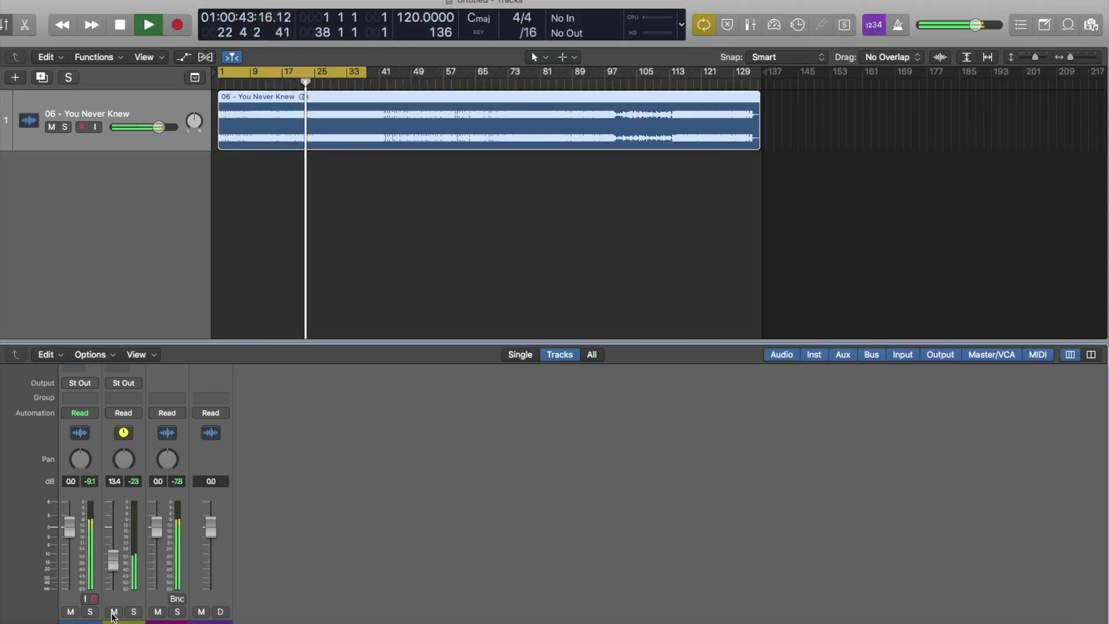
key("space")
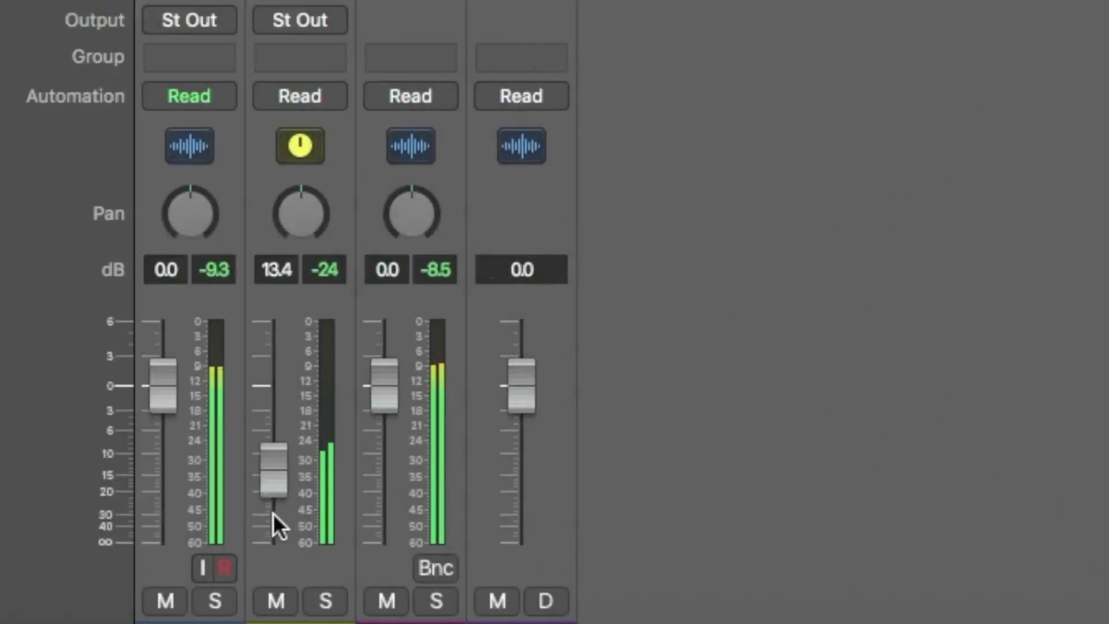
Step: Raise the Aux 1 fader to about -8.4 dB, A/B it, then lower to -10.6 dB
left_click_drag(112, 576, 112, 572)
left_click_drag(274, 462, 274, 446)
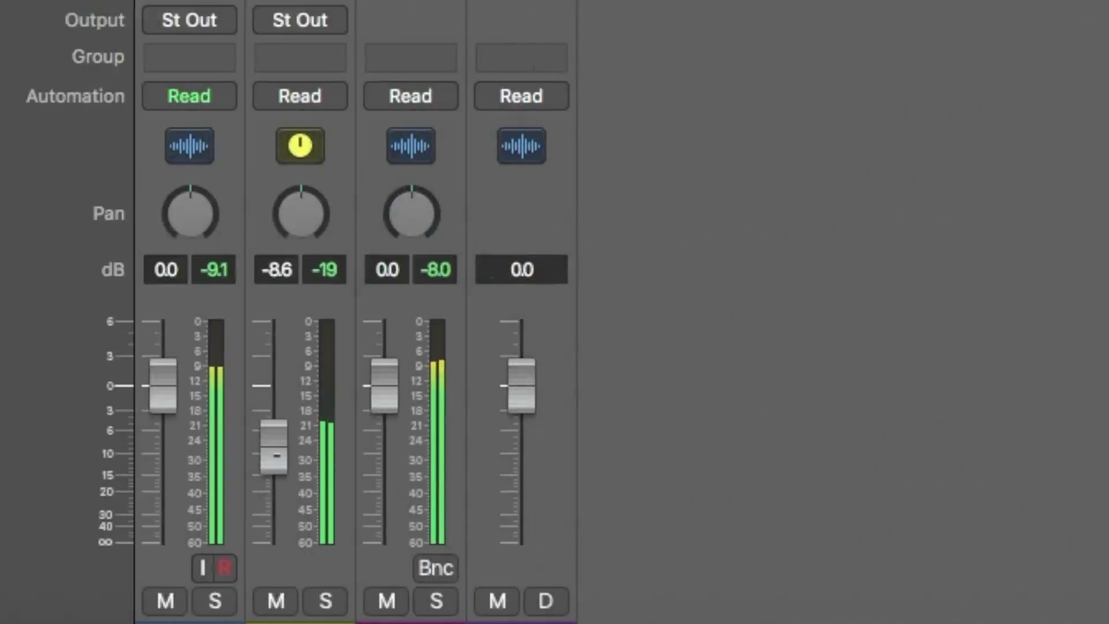
left_click(276, 600)
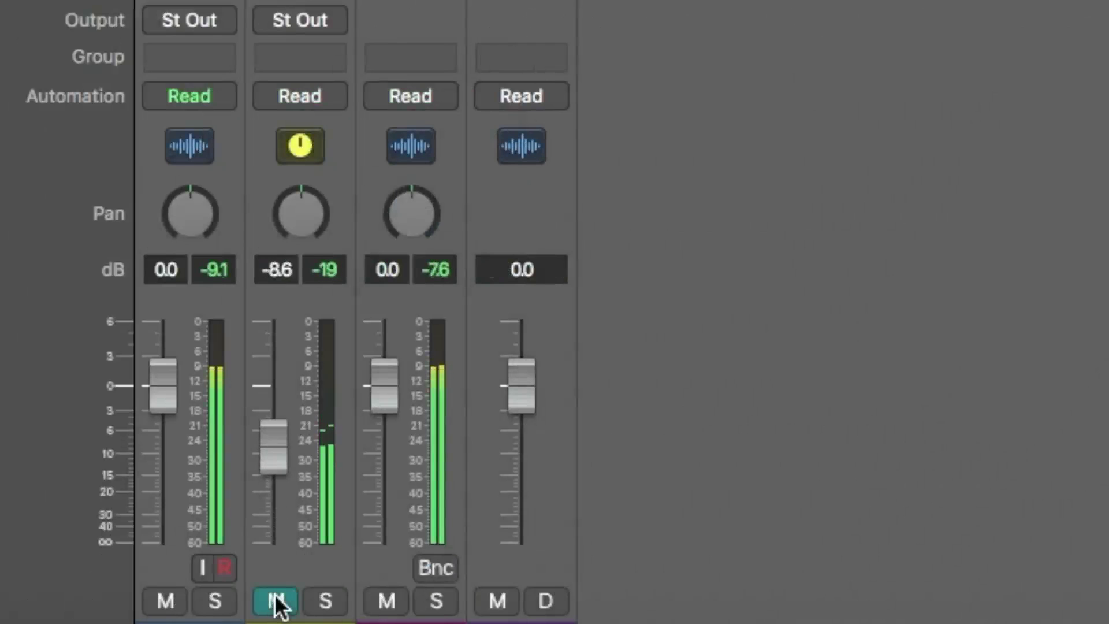
left_click(276, 601)
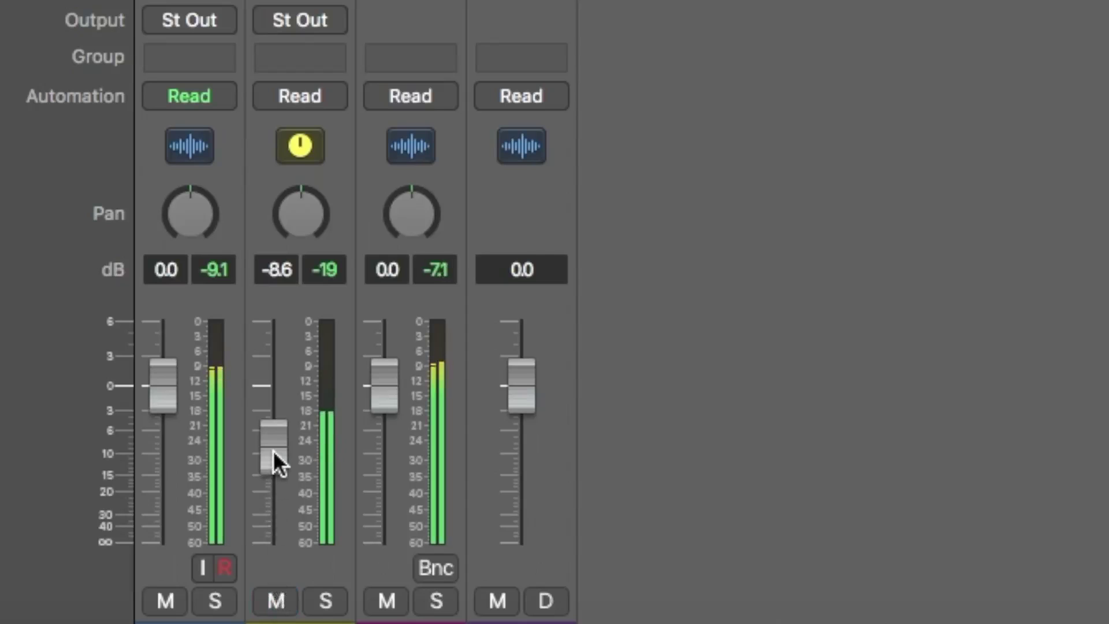
left_click_drag(273, 449, 272, 459)
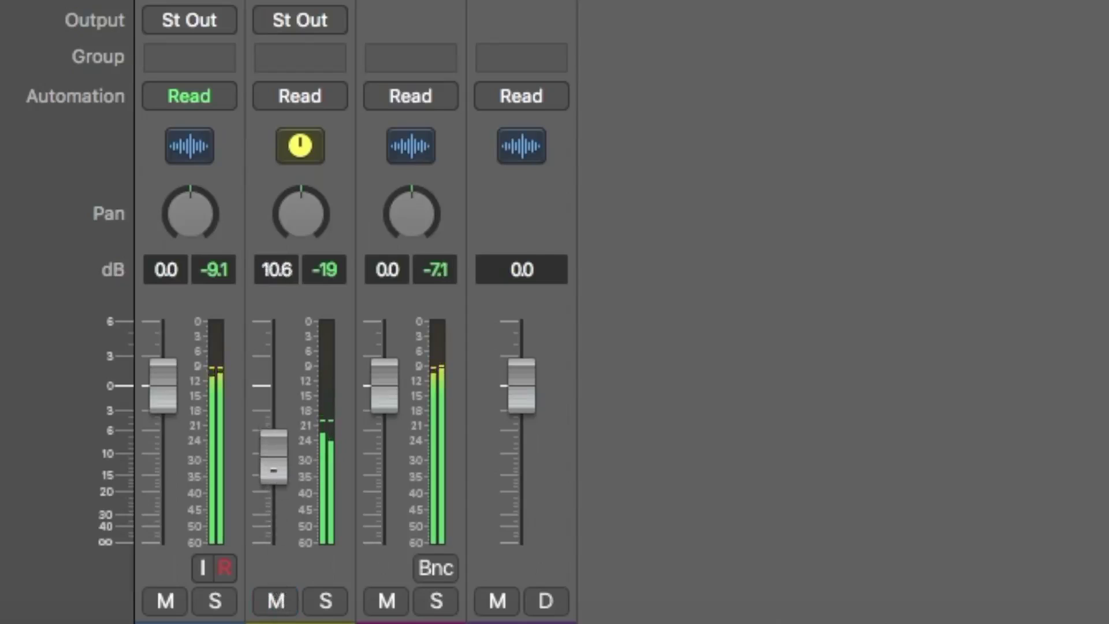
Step: A/B the Aux 1 return with repeated mutes, then settle its fader at -15.0 dB
left_click(279, 600)
left_click(280, 600)
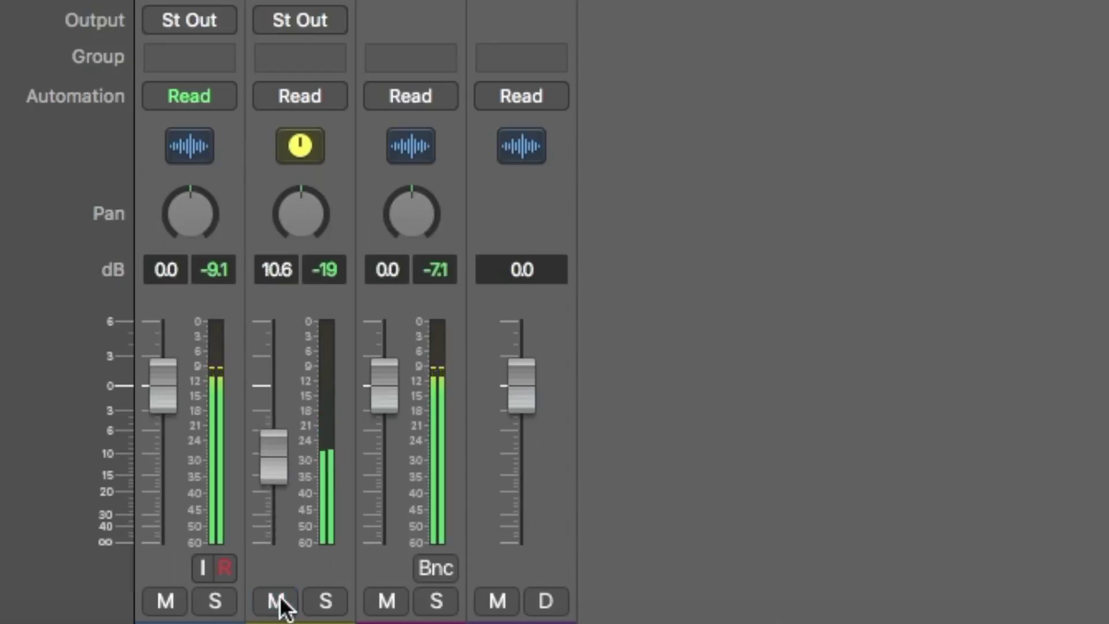
left_click(279, 600)
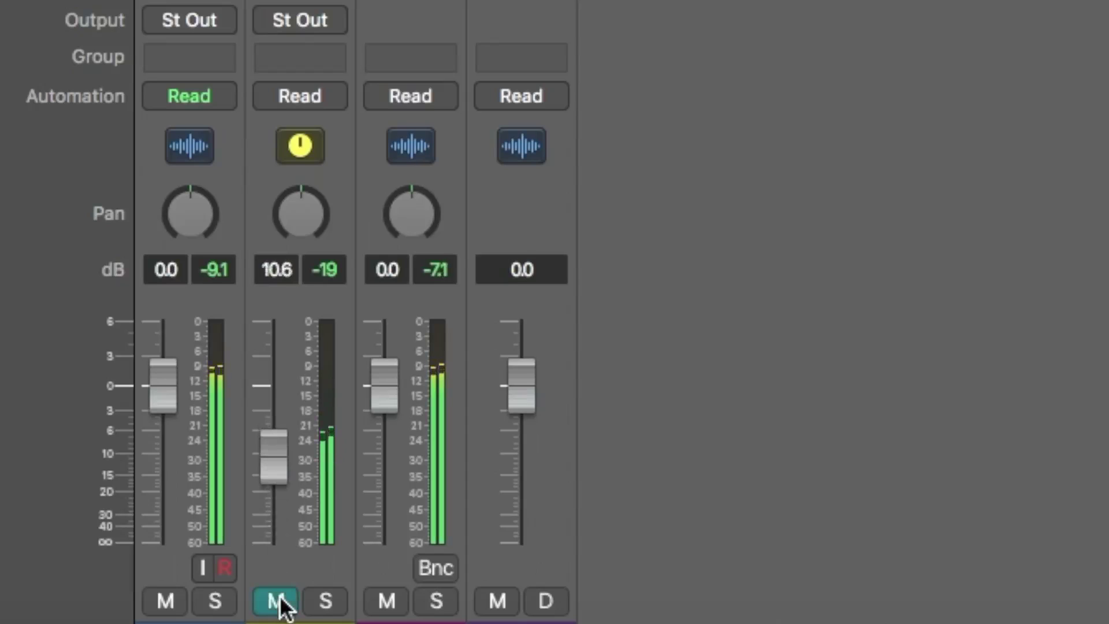
left_click(279, 600)
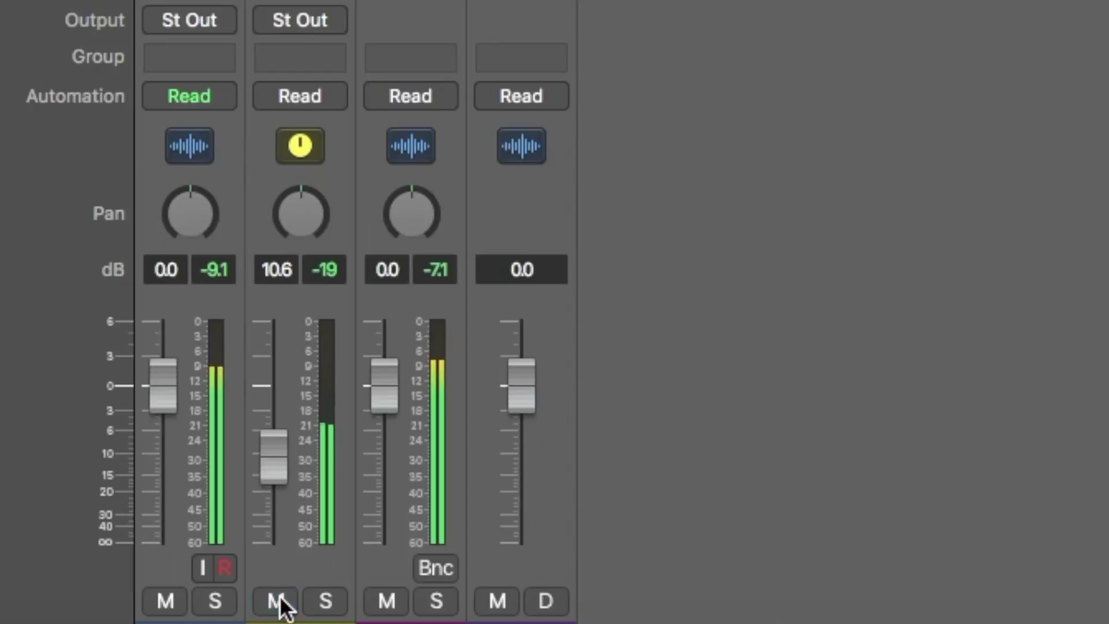
left_click(280, 600)
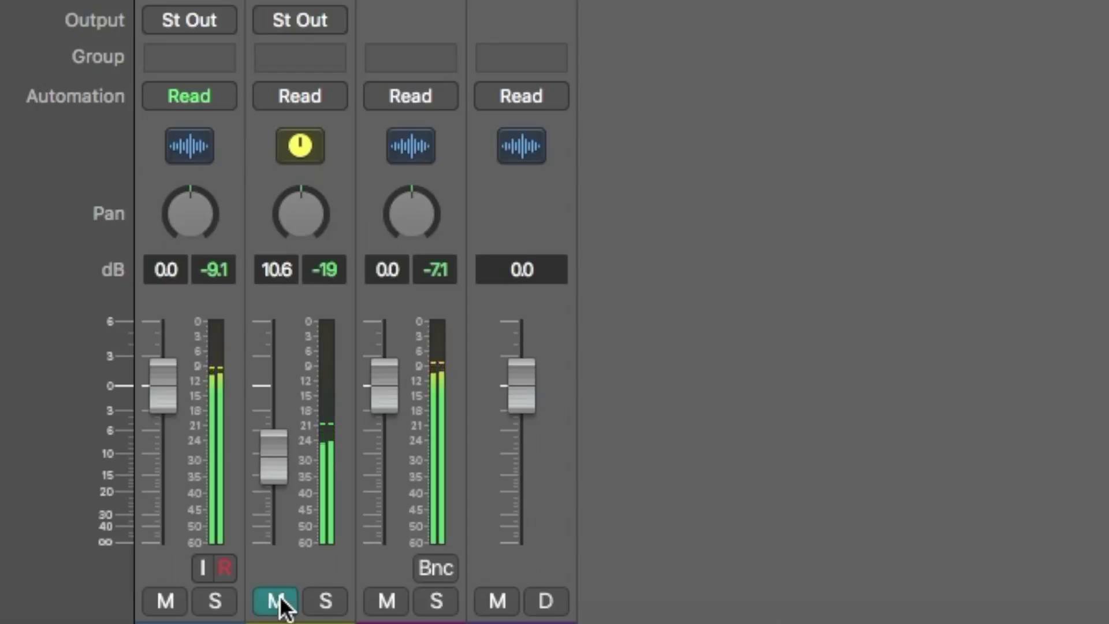
left_click(280, 600)
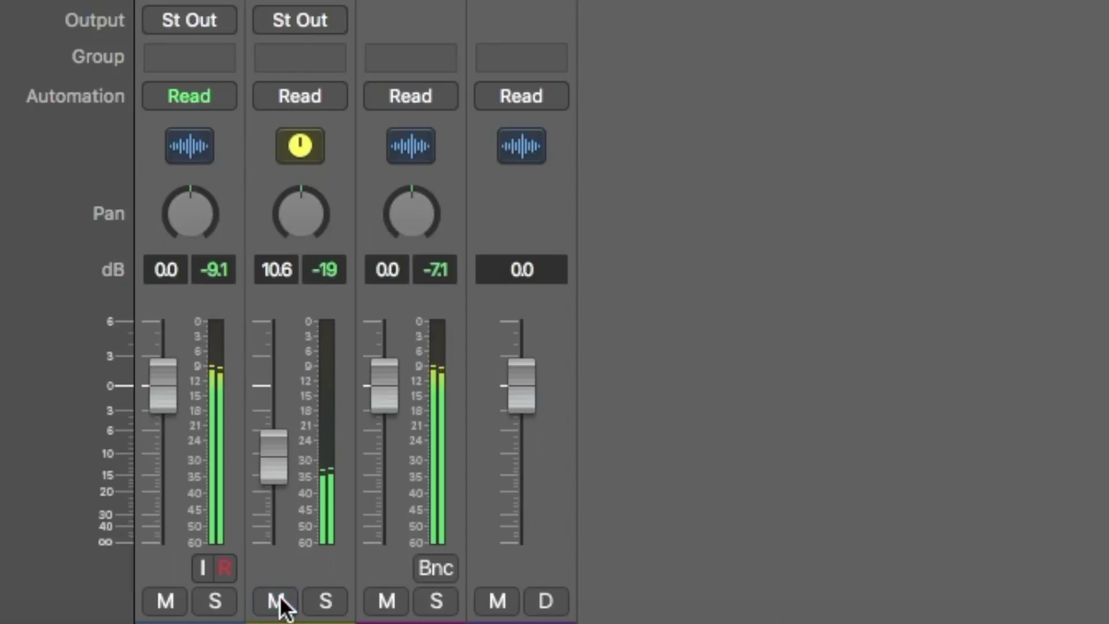
left_click(280, 600)
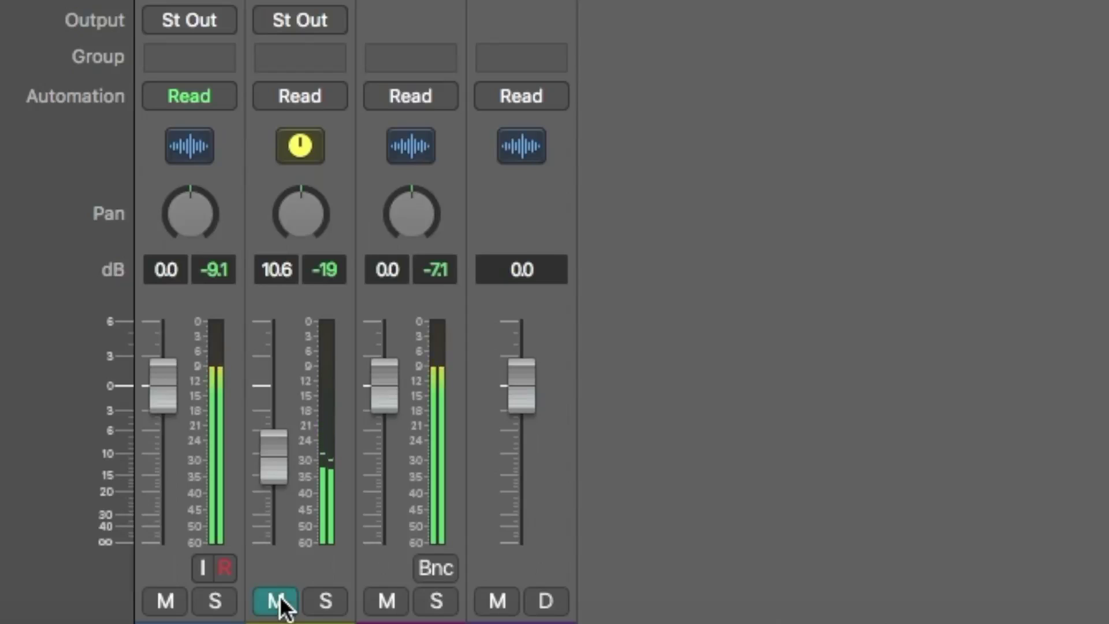
left_click(279, 600)
left_click_drag(272, 451, 274, 485)
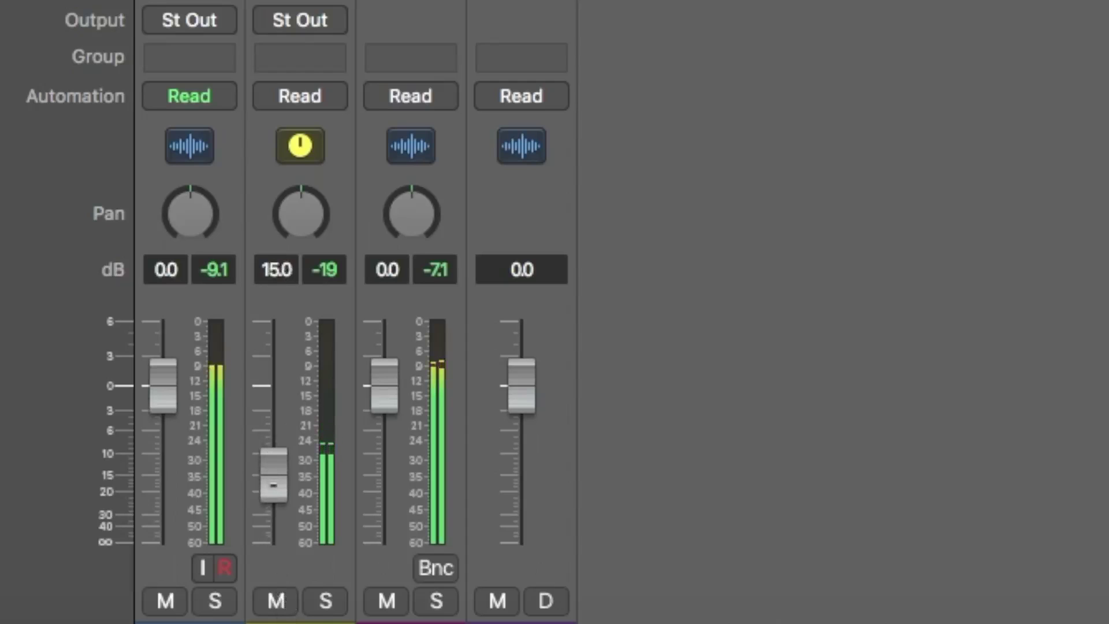